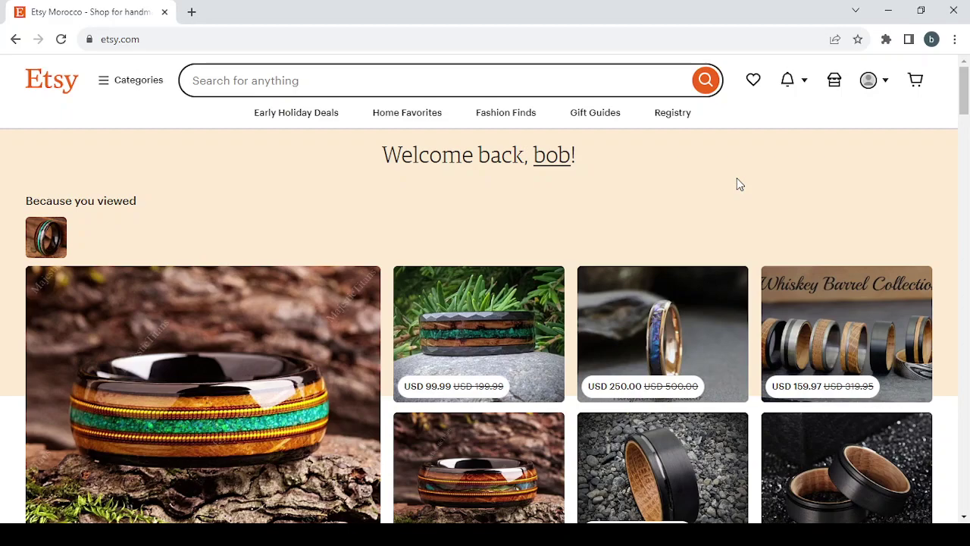
Browse the recommended rings, recently viewed items and shopper collections on the Etsy home page
scroll(739, 184, "down", 3)
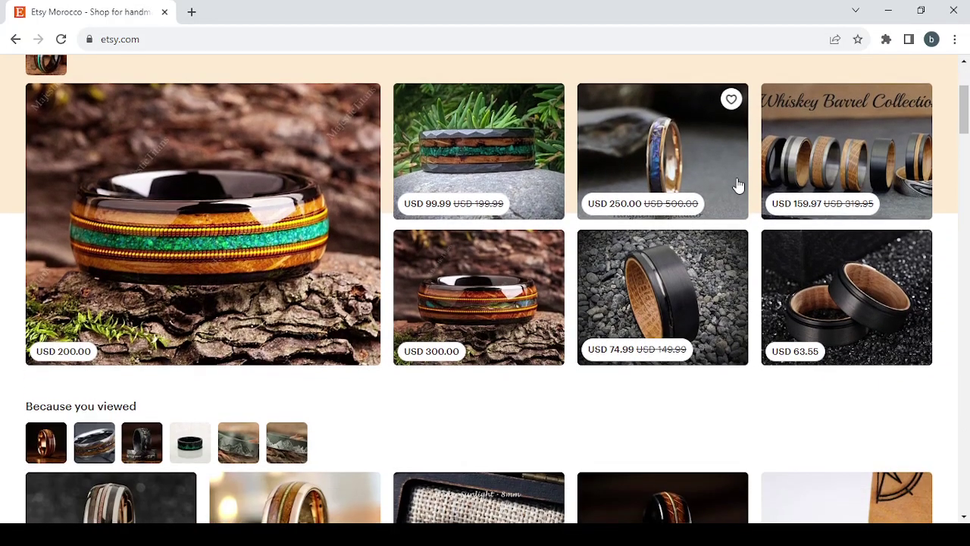
scroll(739, 184, "down", 1)
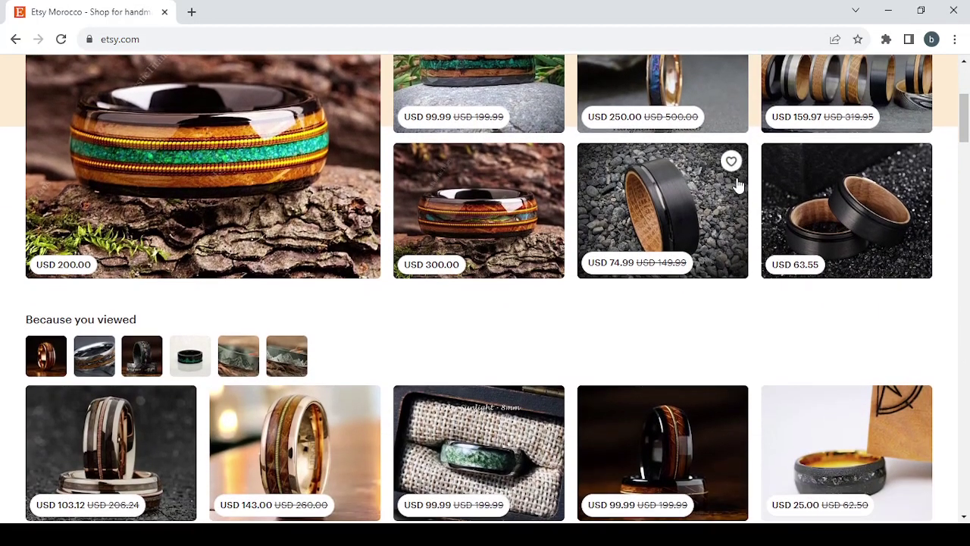
scroll(739, 184, "up", 2)
scroll(739, 184, "down", 3)
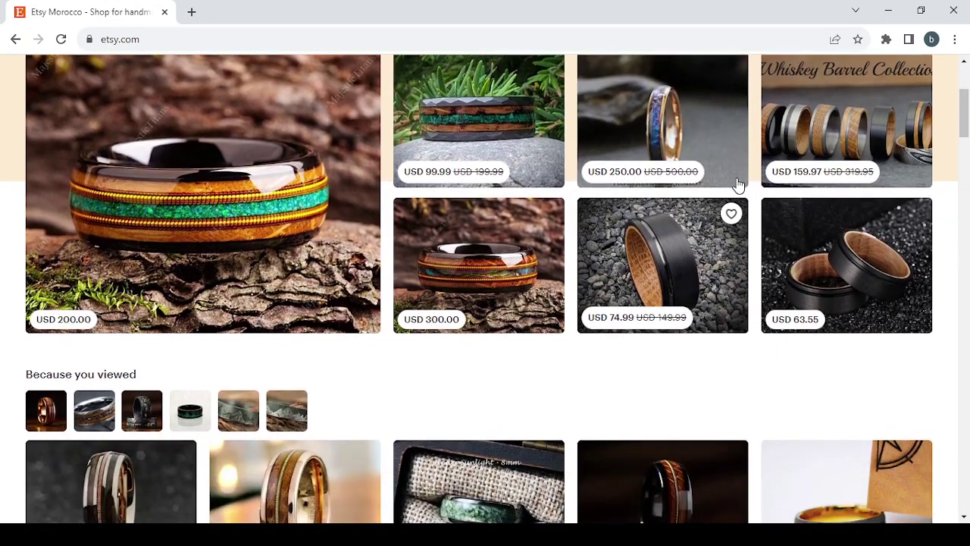
scroll(739, 185, "down", 8)
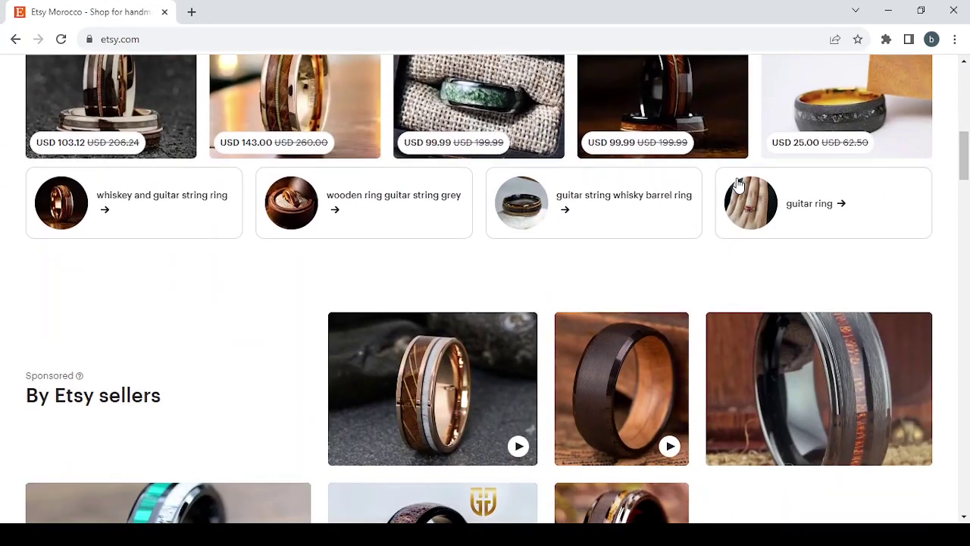
scroll(739, 184, "down", 8)
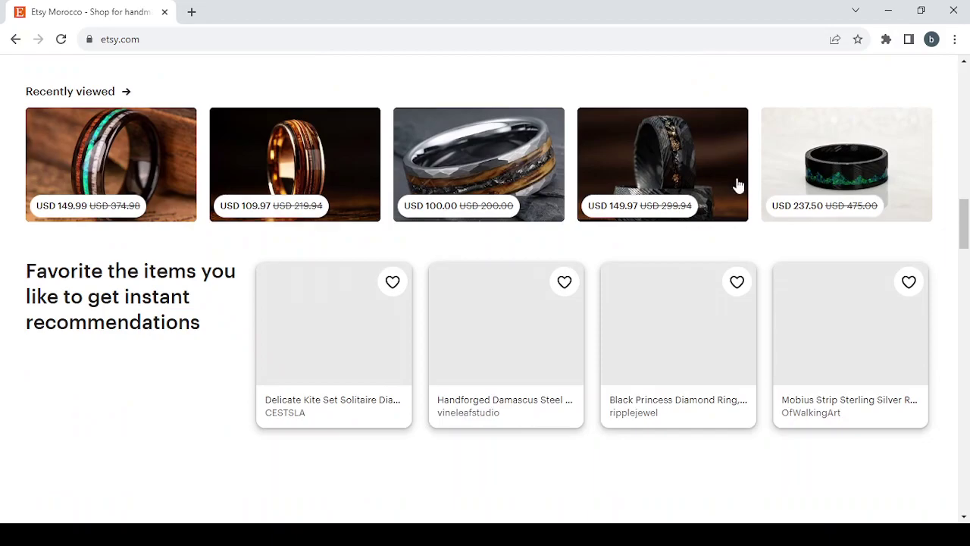
scroll(739, 184, "down", 6)
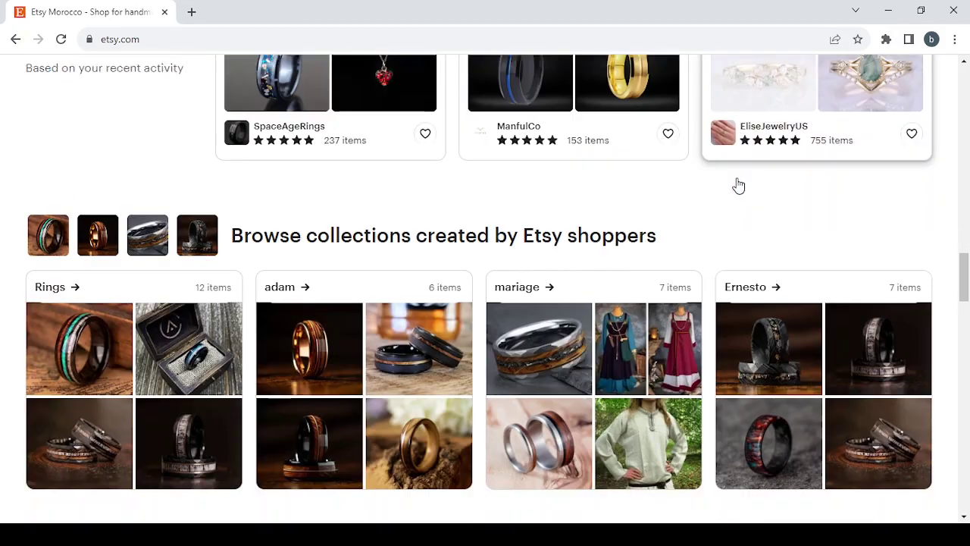
scroll(739, 184, "up", 15)
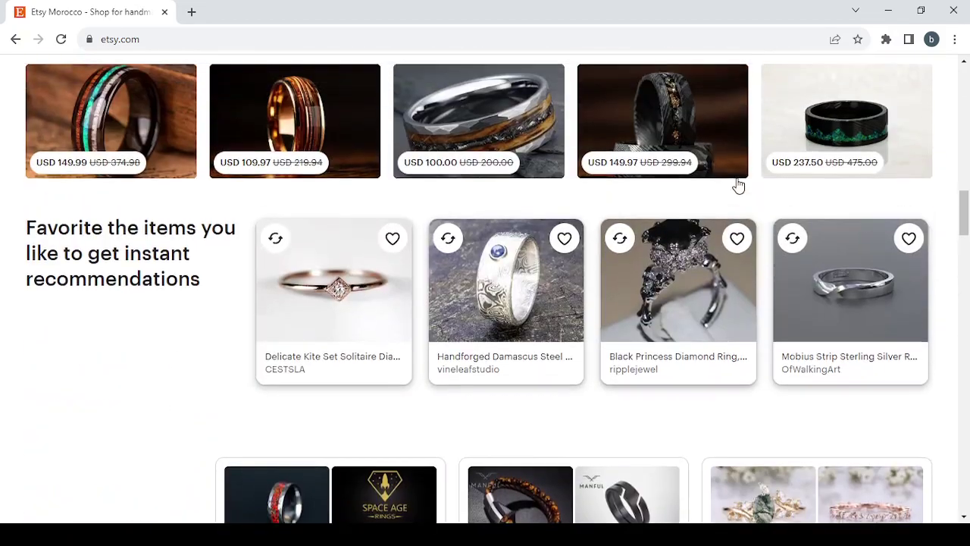
scroll(739, 184, "up", 12)
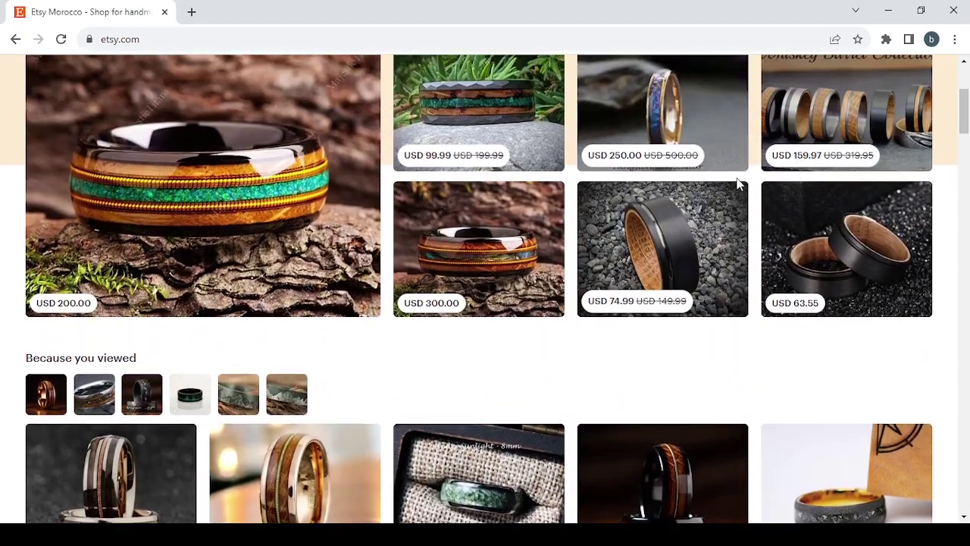
scroll(739, 184, "down", 2)
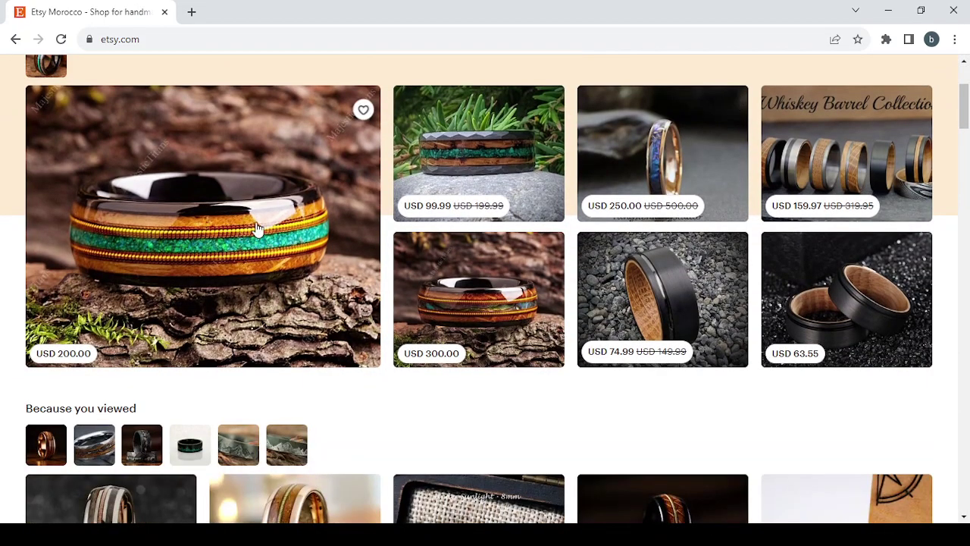
Open the USD 200.00 green opal ring listing from the home page recommendations and look through its product photos
left_click(271, 277)
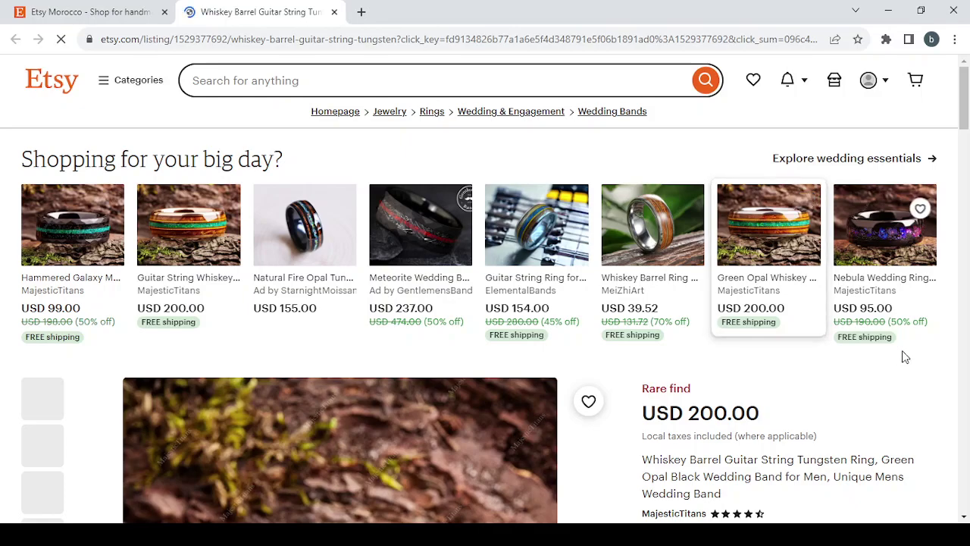
scroll(904, 358, "down", 5)
scroll(905, 358, "up", 2)
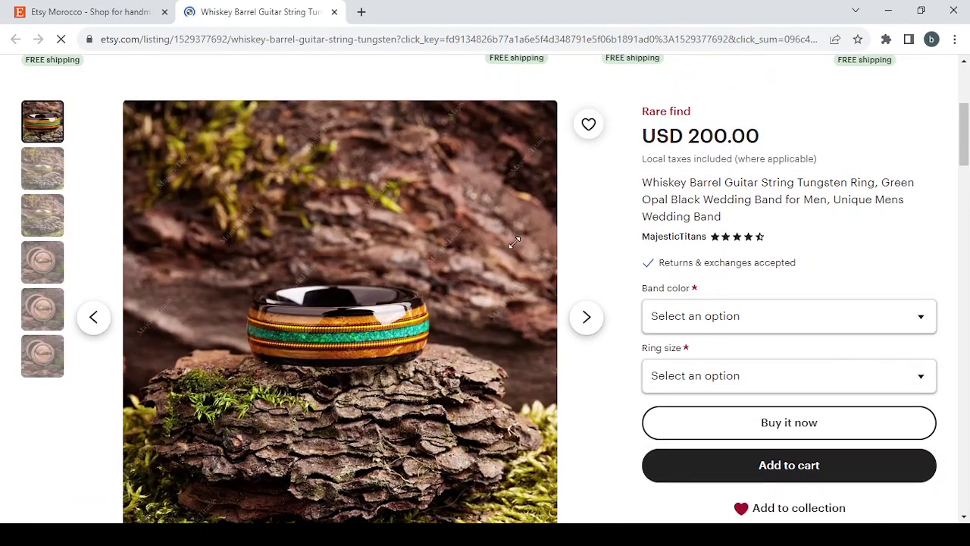
left_click(590, 320)
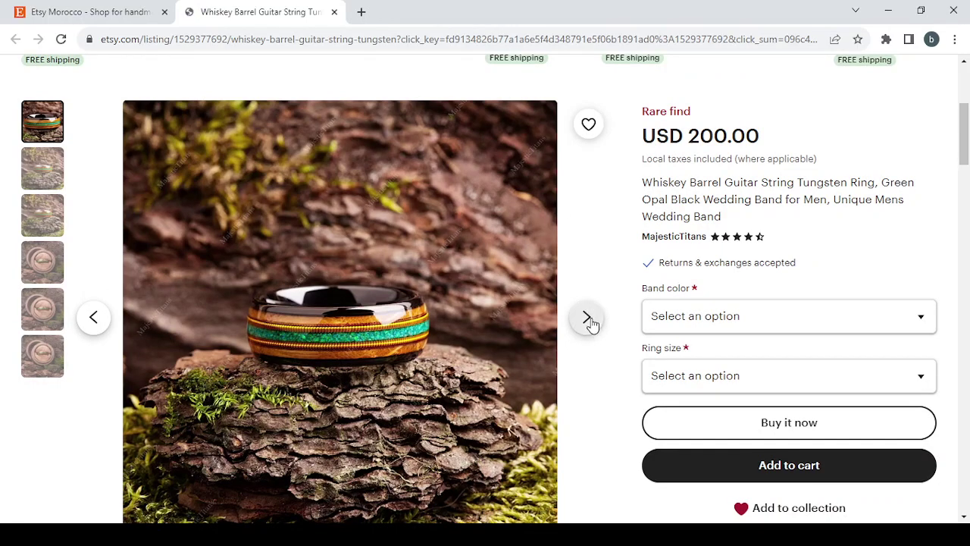
left_click(587, 318)
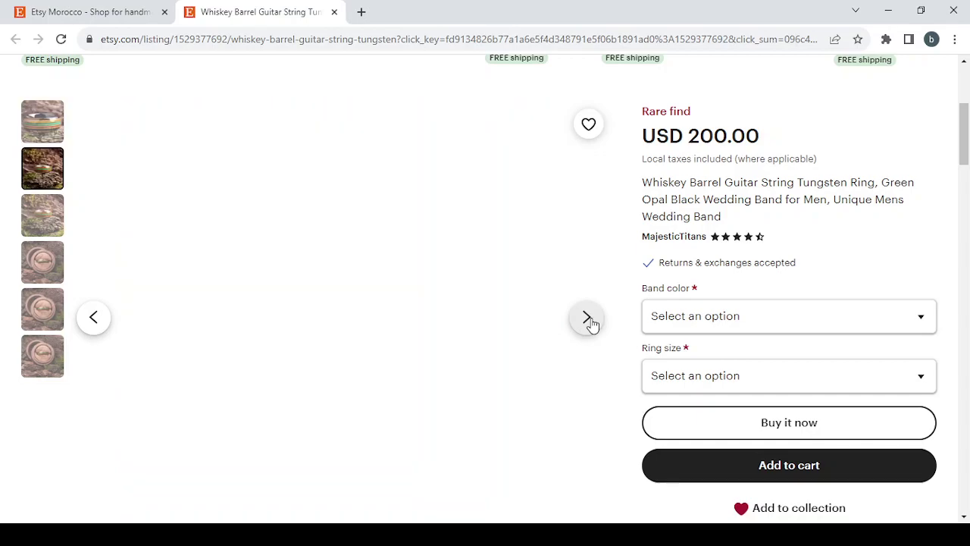
left_click(589, 319)
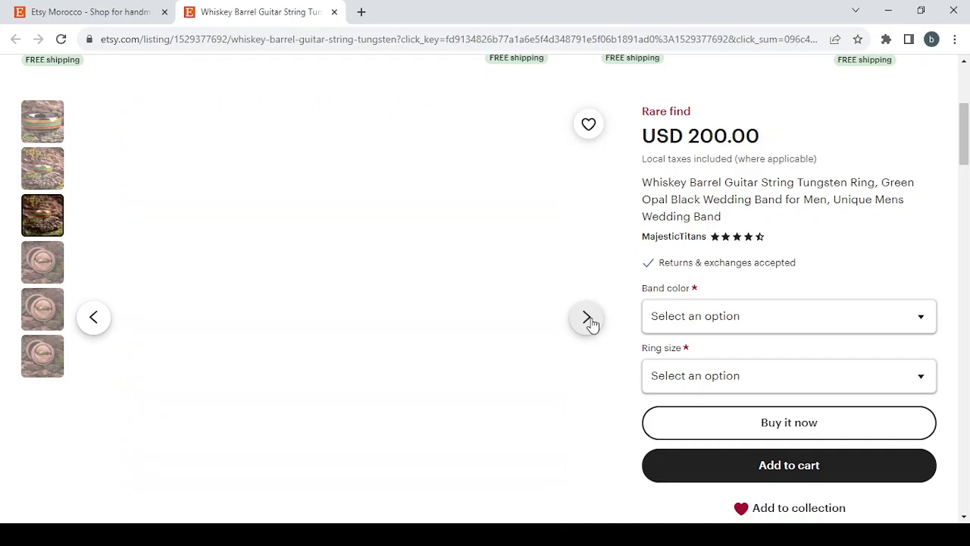
left_click(589, 319)
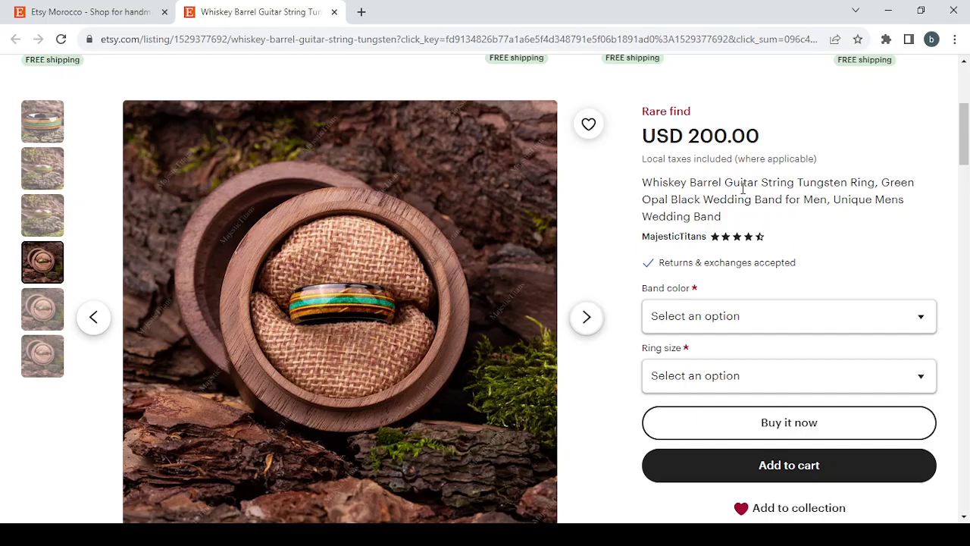
Examine the ring listing's purchase options, item details, reviews and shipping and return policies, and close the listing to return to the home page
scroll(739, 189, "down", 7)
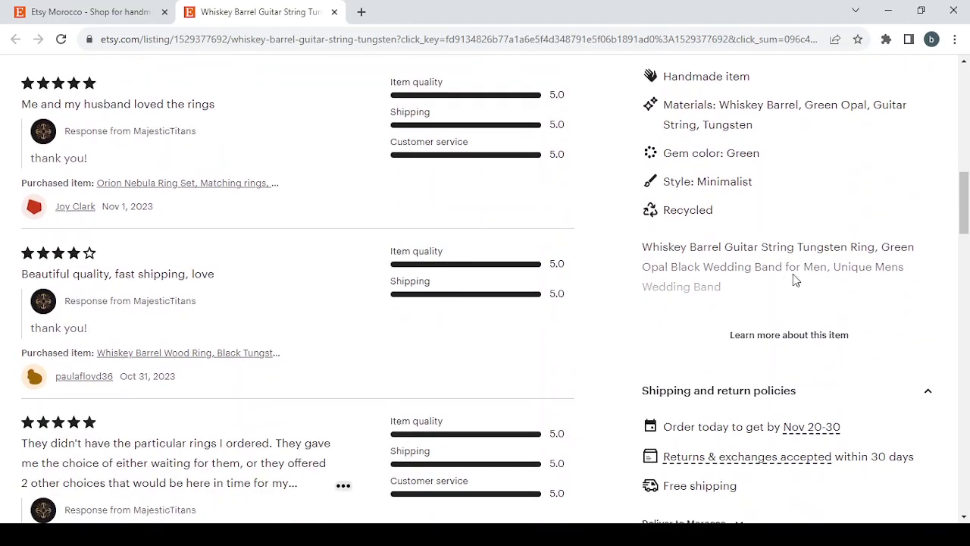
scroll(765, 242, "up", 8)
scroll(765, 242, "down", 1)
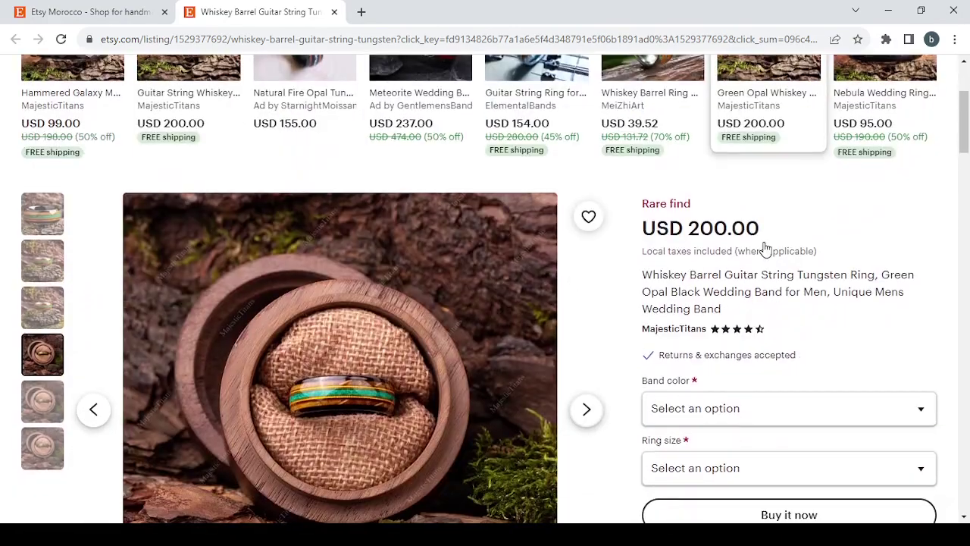
scroll(840, 311, "down", 3)
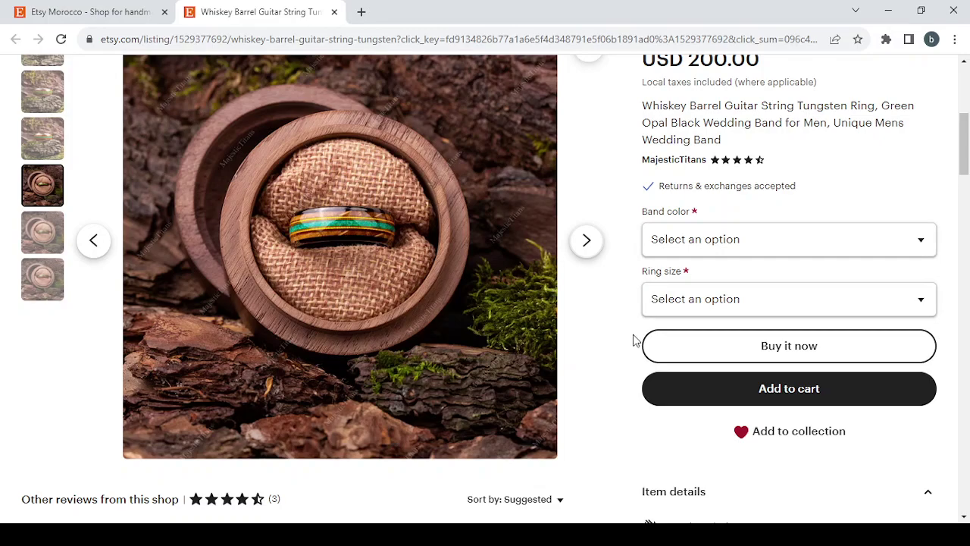
scroll(633, 341, "down", 3)
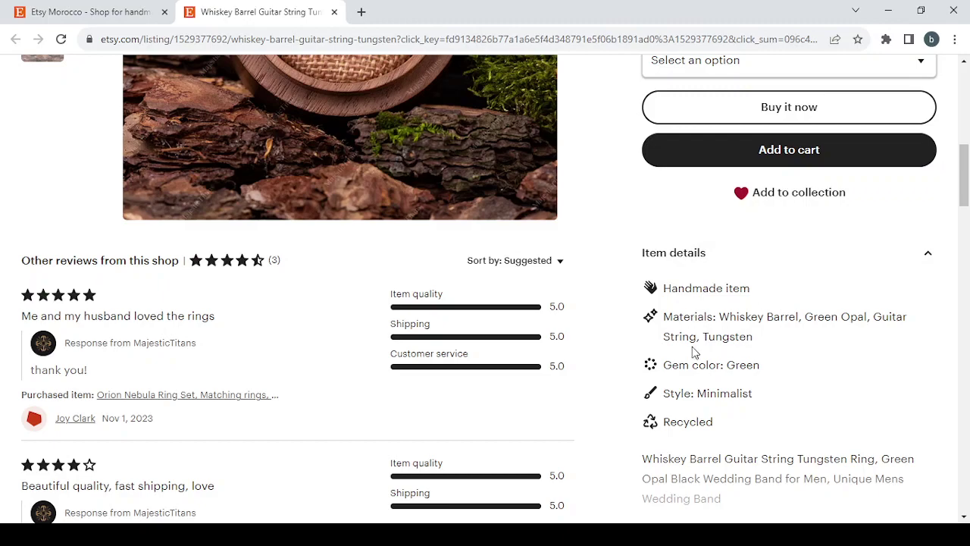
scroll(691, 362, "up", 2)
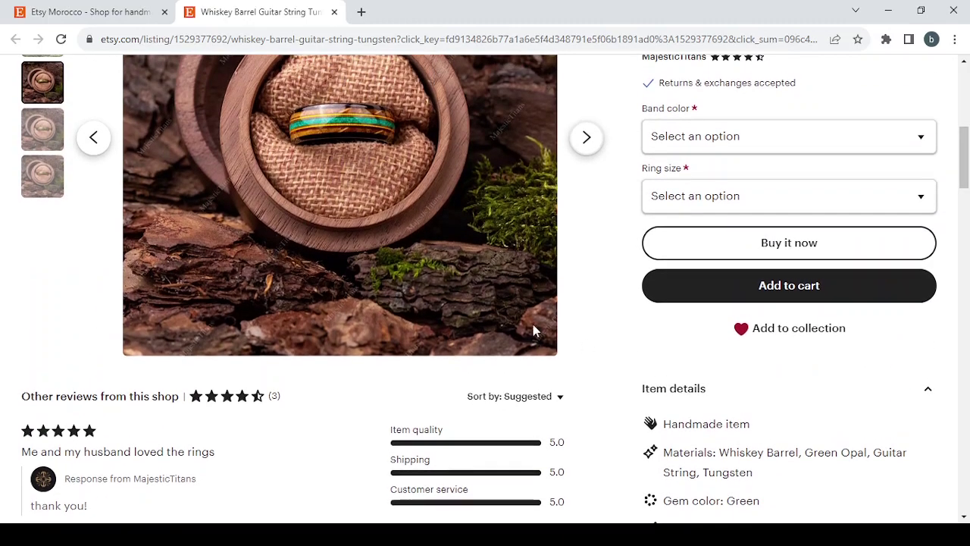
scroll(765, 404, "down", 3)
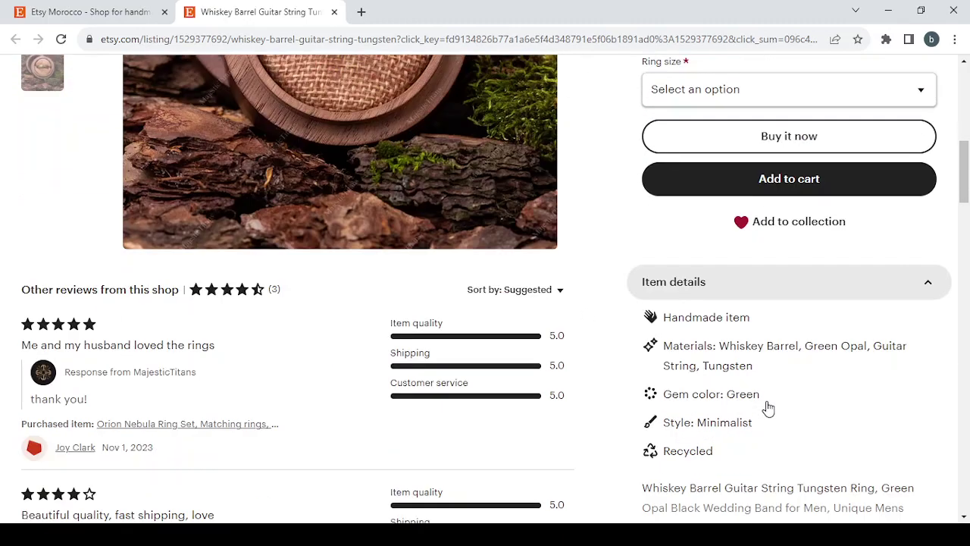
scroll(726, 376, "down", 3)
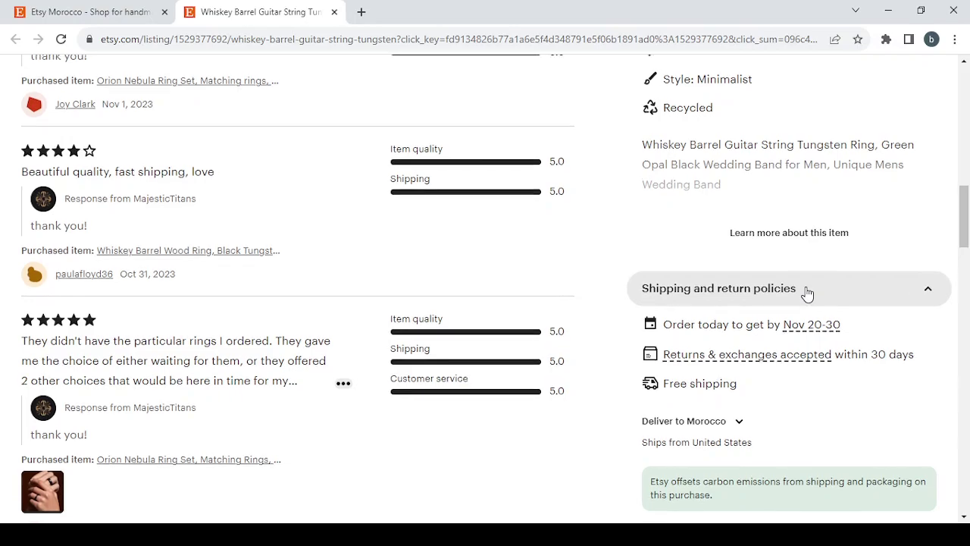
scroll(807, 294, "up", 15)
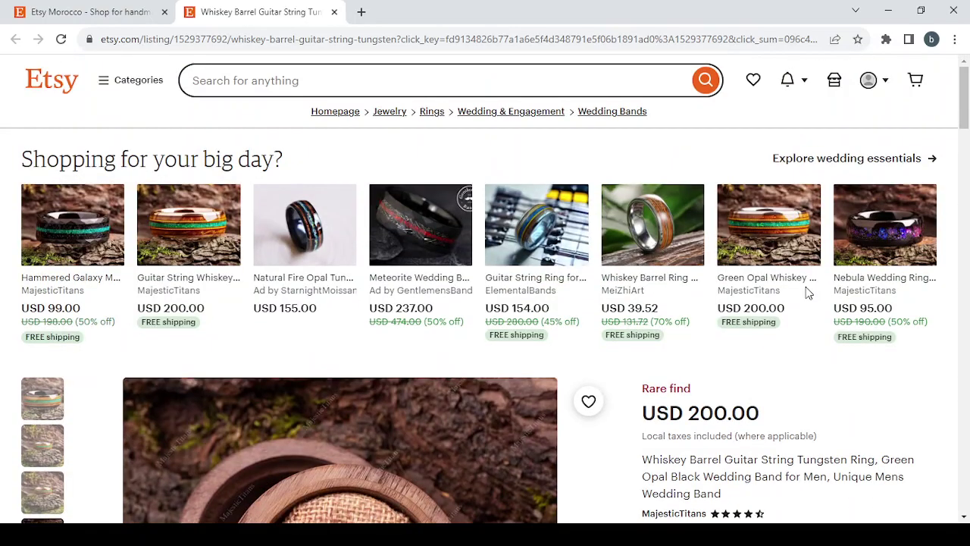
left_click(335, 13)
scroll(582, 258, "up", 2)
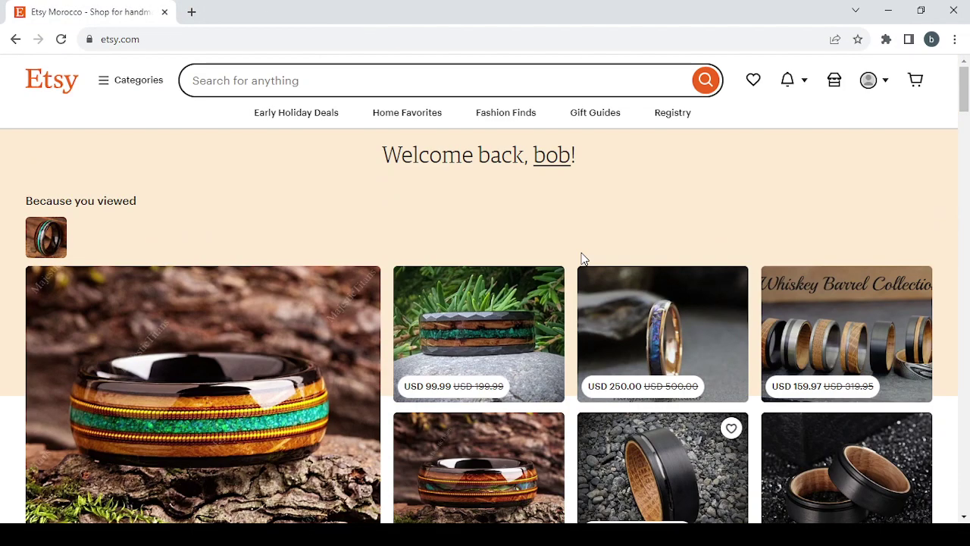
Open the shop setup from the home page and go back to its Shop preferences stage
left_click(837, 87)
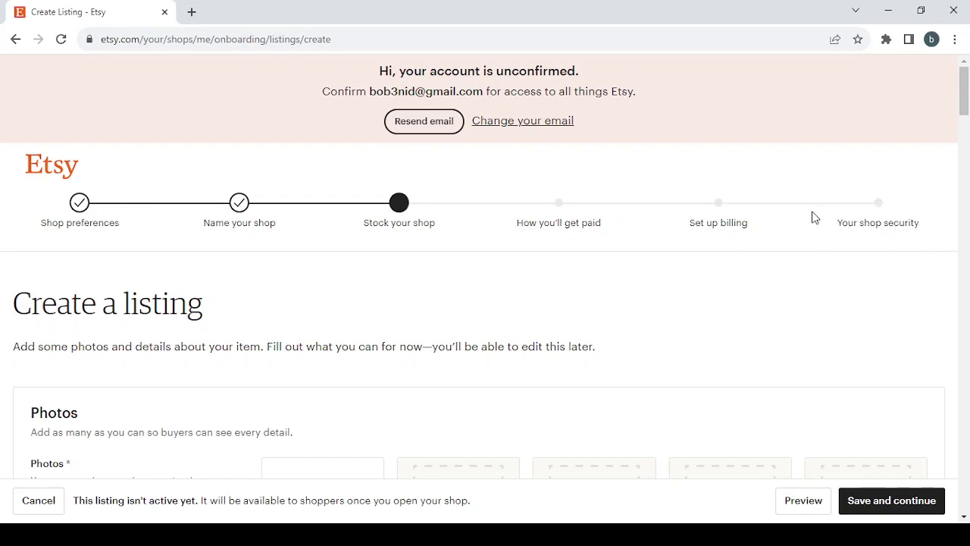
left_click(80, 209)
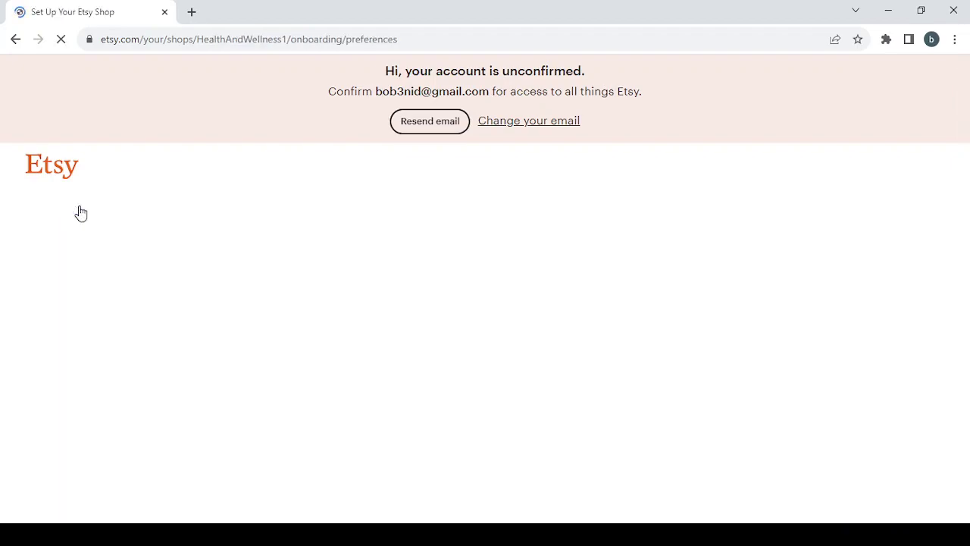
scroll(351, 354, "down", 2)
mouse_move(297, 286)
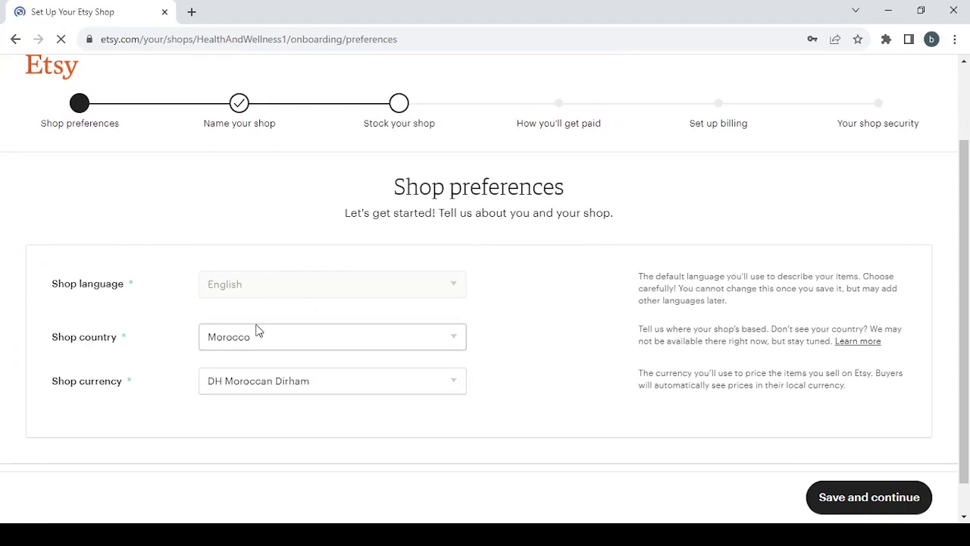
Set the shop currency to United States Dollar and save the shop preferences
left_click(348, 387)
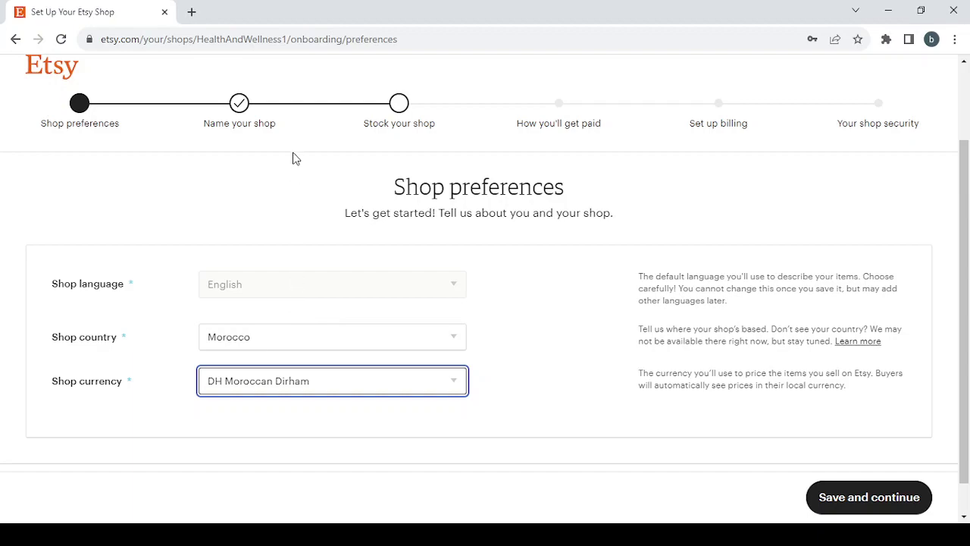
left_click(294, 128)
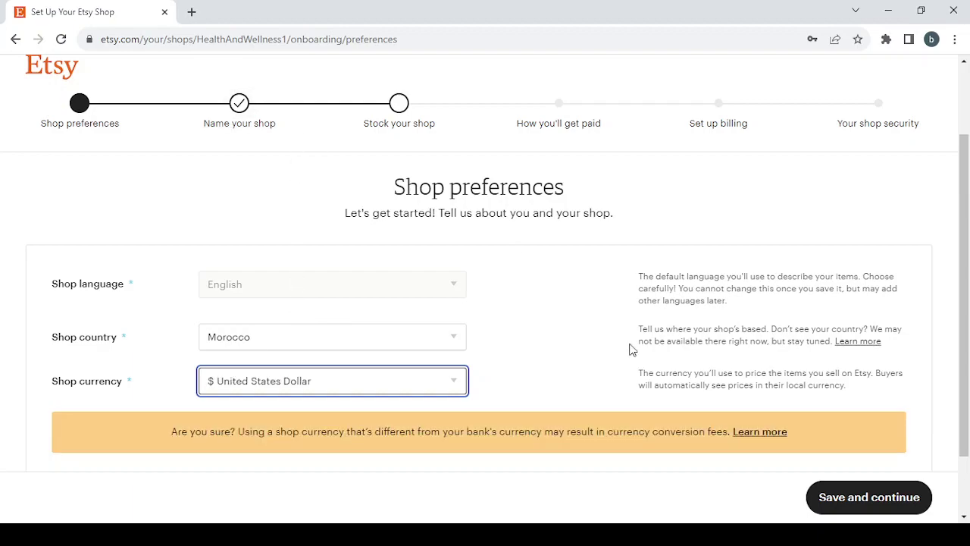
left_click(891, 500)
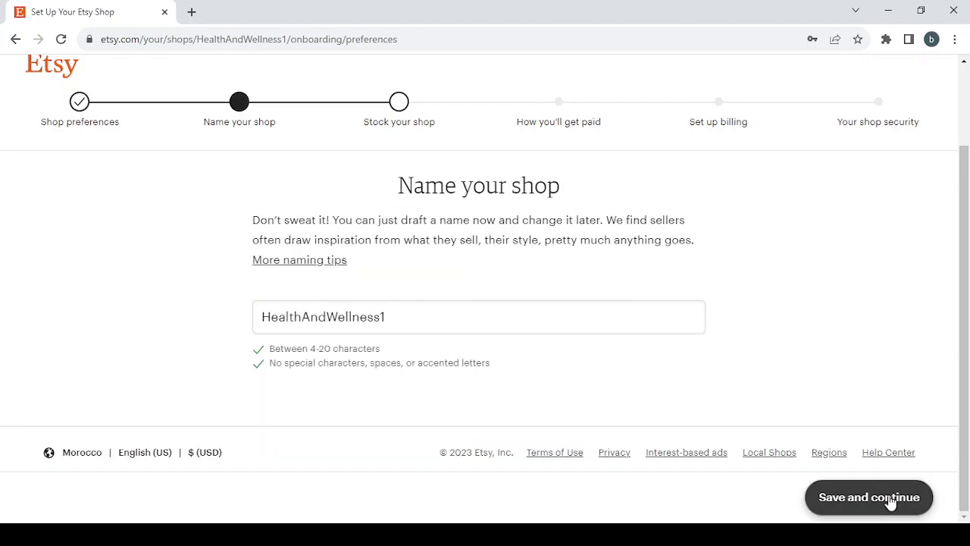
Rename the shop as SportsAndOutdoor and save it to continue to the listing stage
double_click(390, 317)
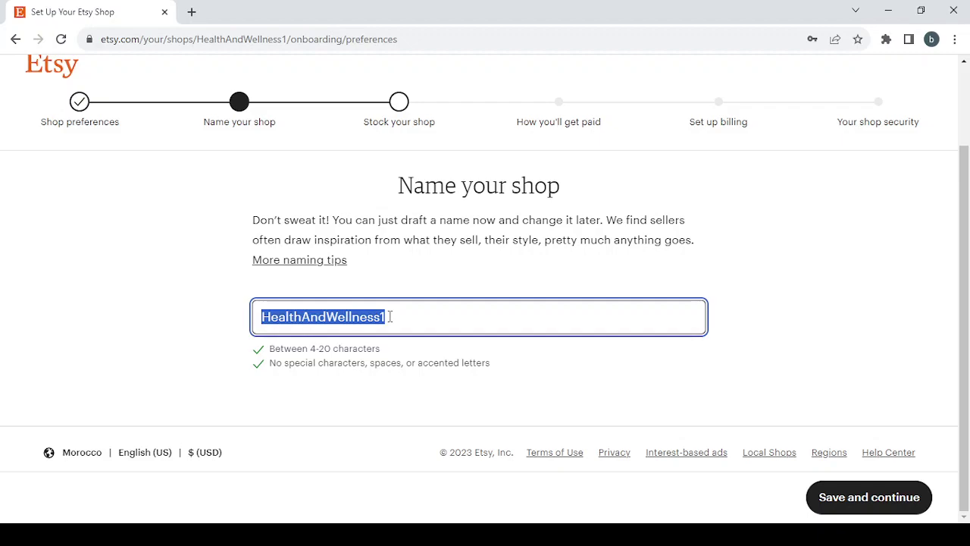
type("Sports & Outdoor")
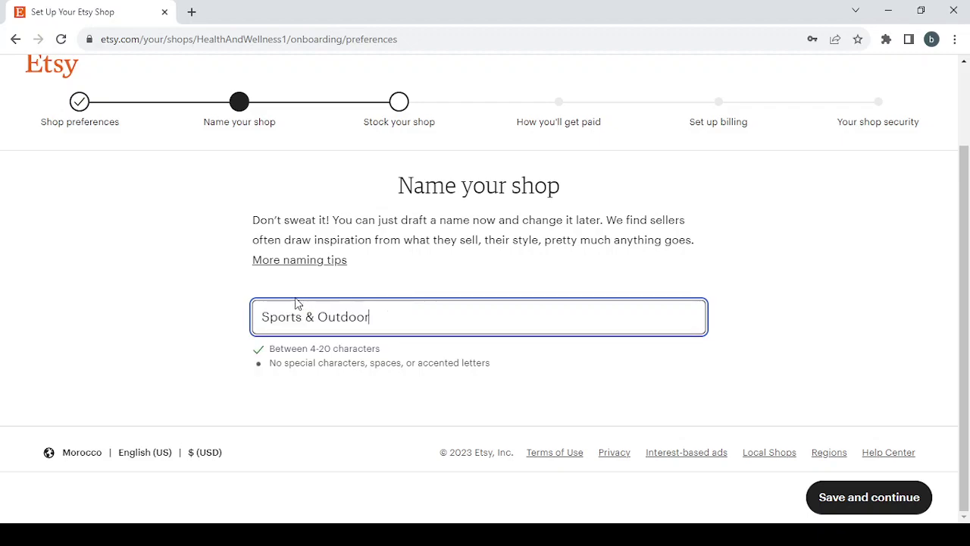
key("BackSpace")
key("BackSpace")
key("BackSpace")
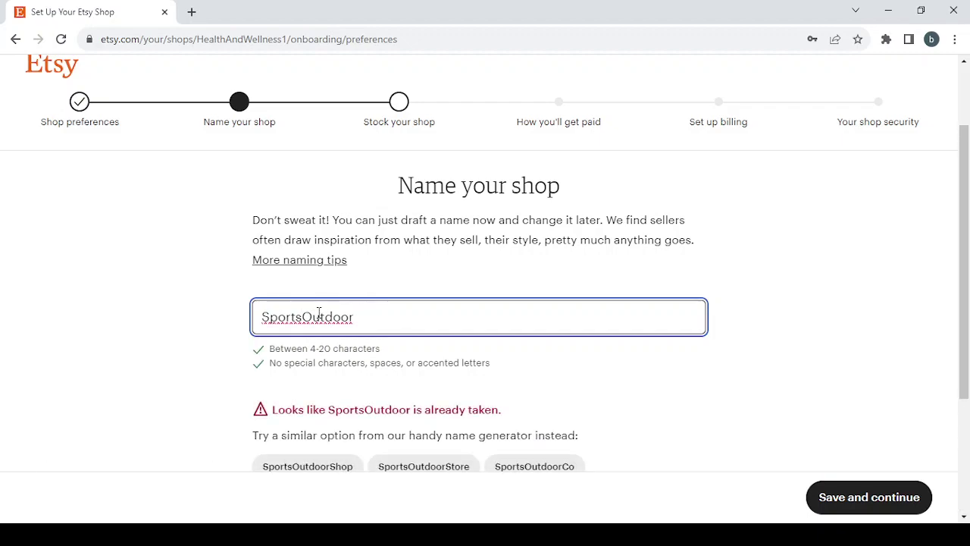
type("And")
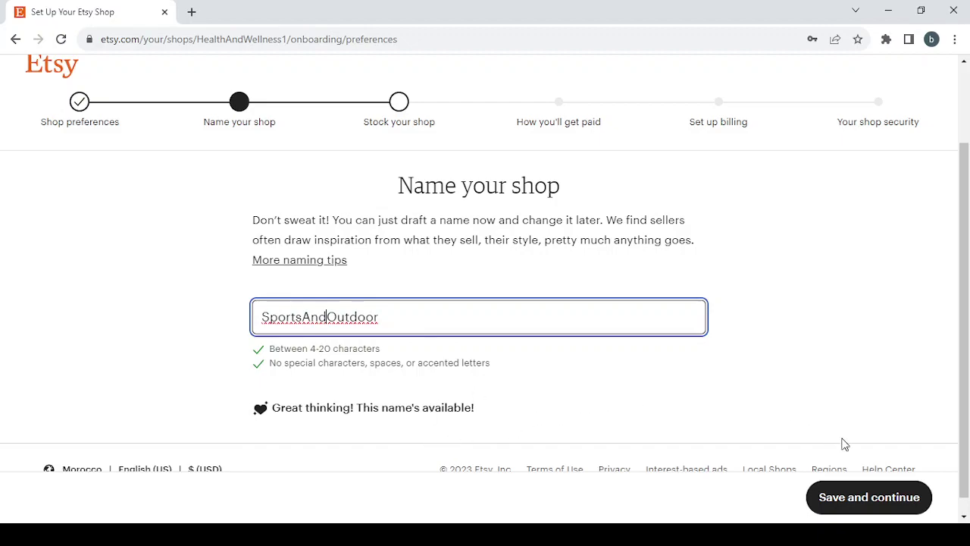
left_click(879, 511)
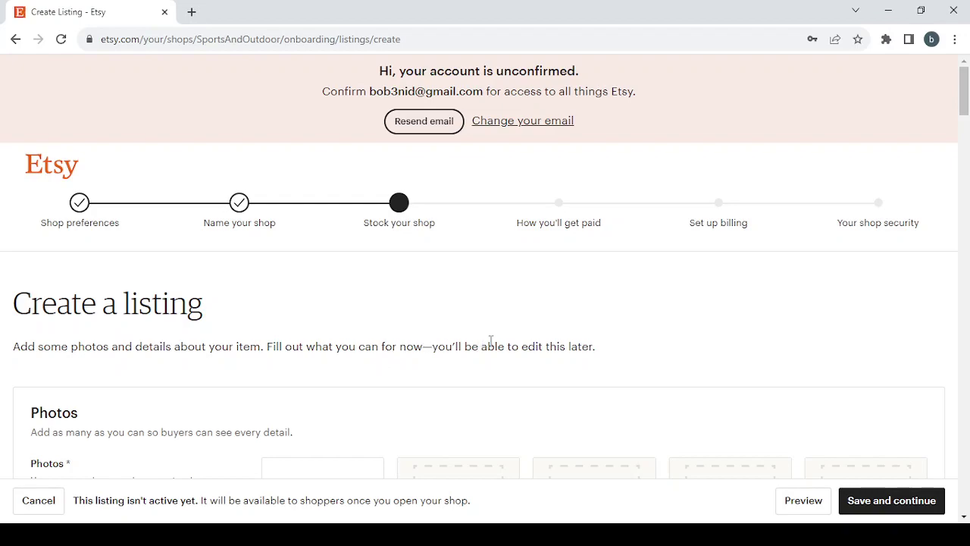
Try to save the blank listing and examine its required photo, inventory, listing details and shipping fields, plus the photo and video sections
scroll(533, 337, "down", 1)
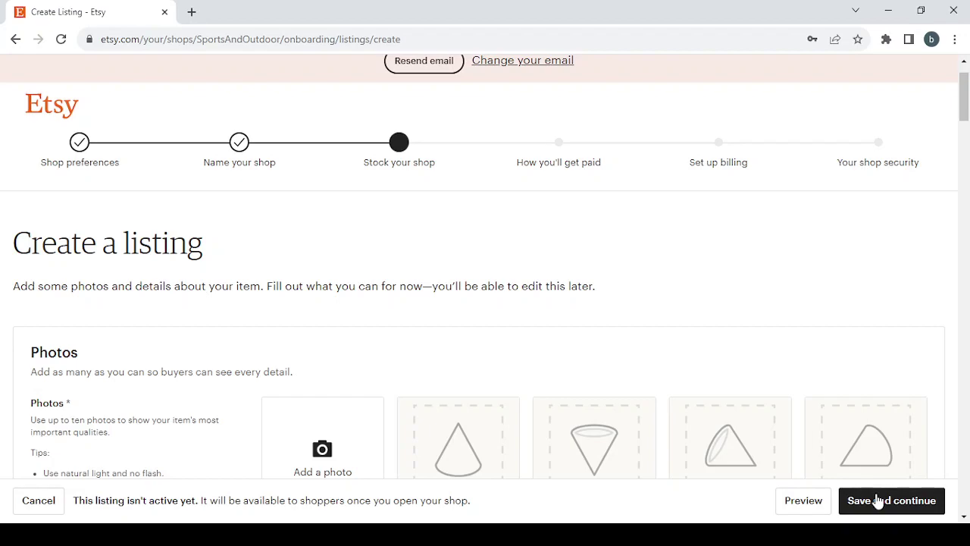
left_click(885, 504)
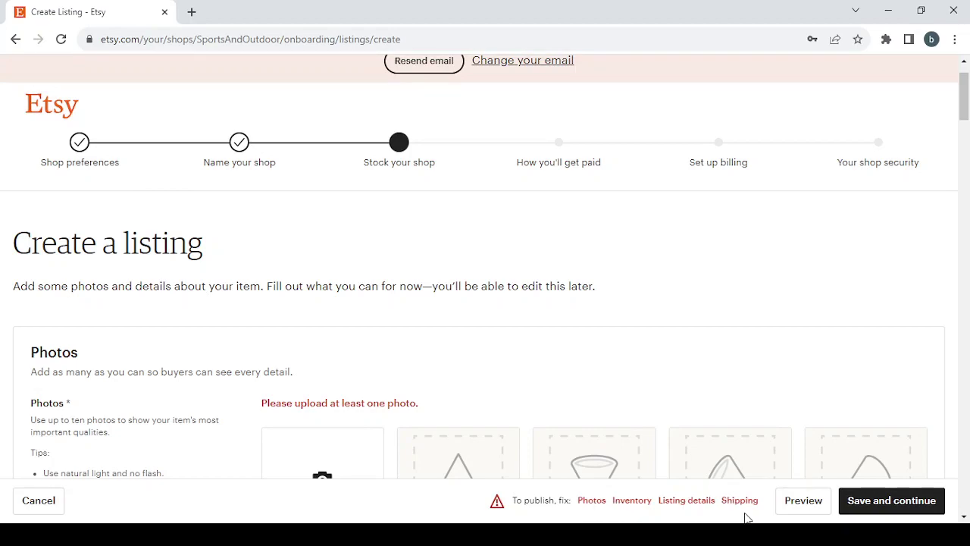
left_click(591, 503)
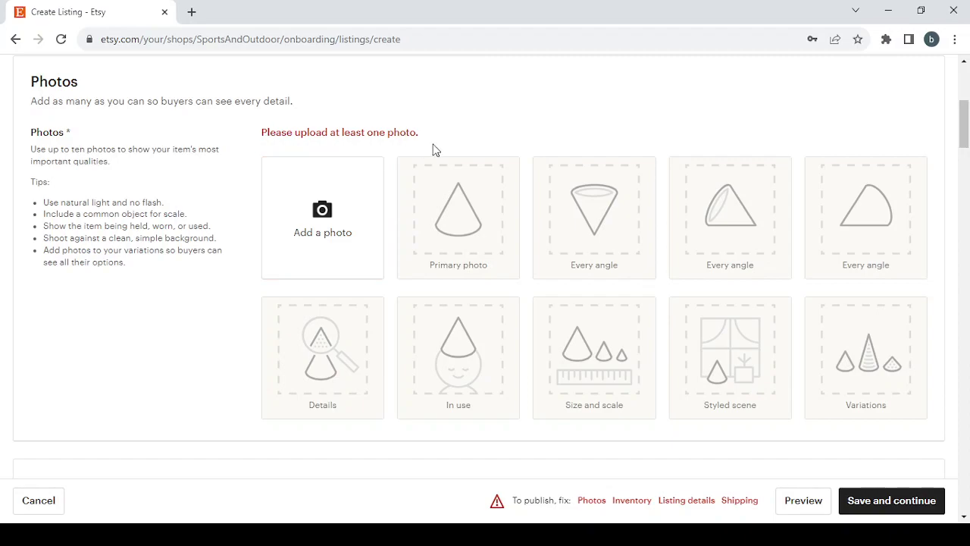
left_click(630, 501)
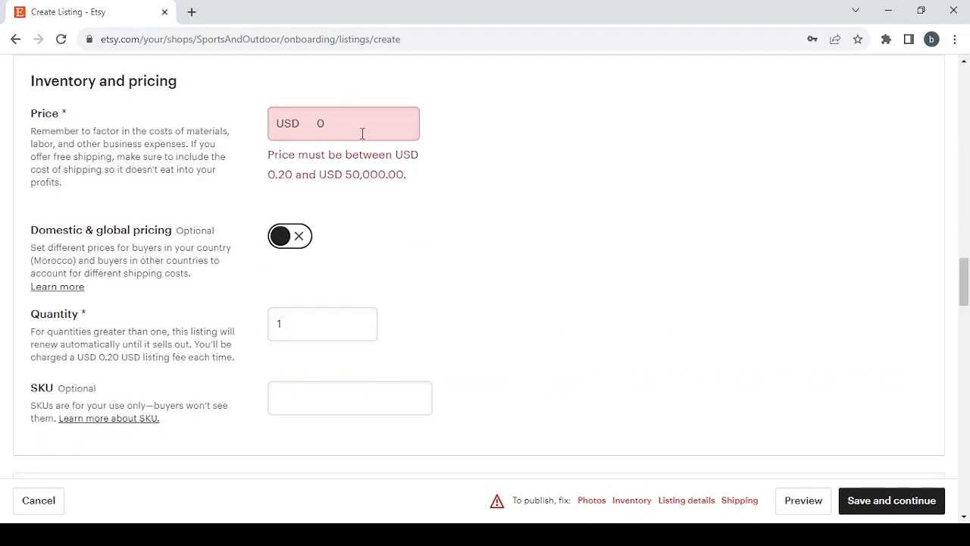
left_click(699, 503)
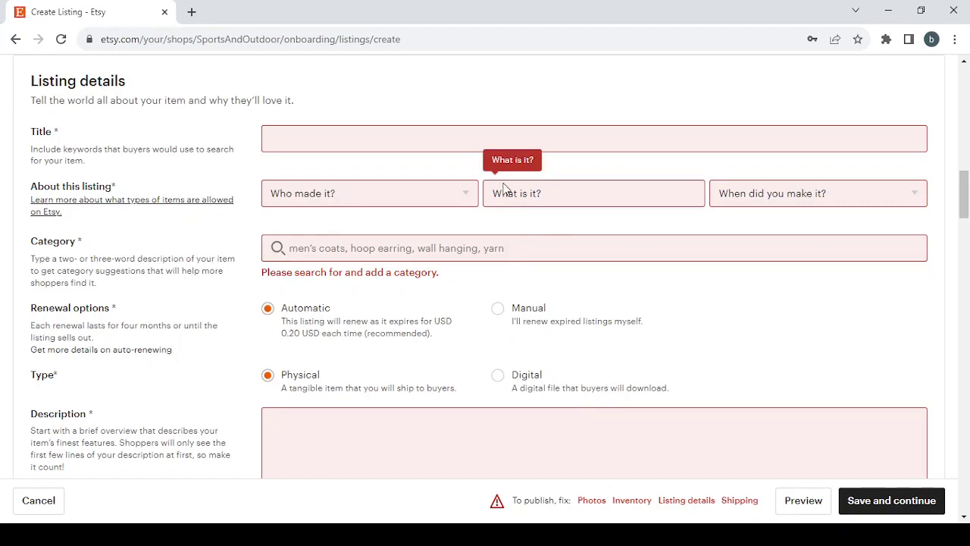
left_click(739, 504)
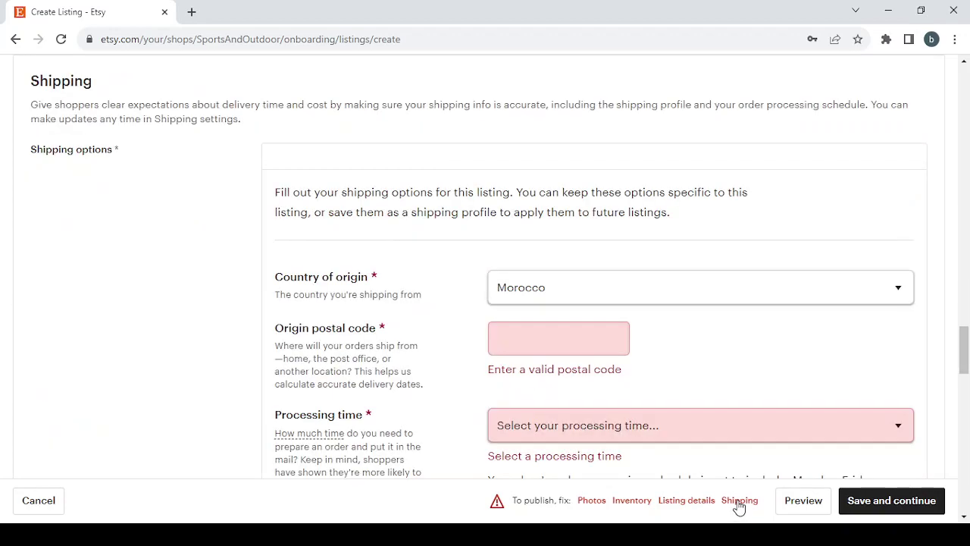
scroll(626, 356, "down", 9)
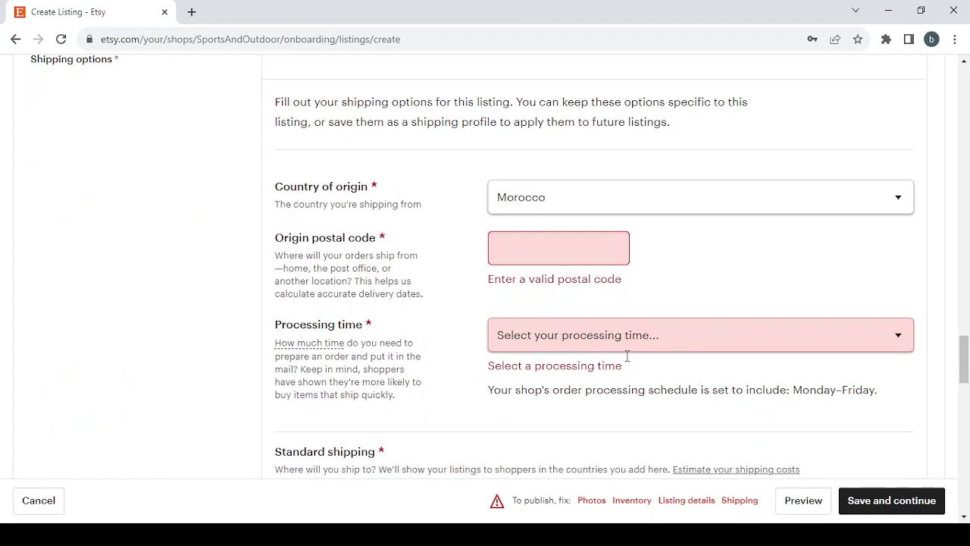
scroll(626, 363, "up", 3)
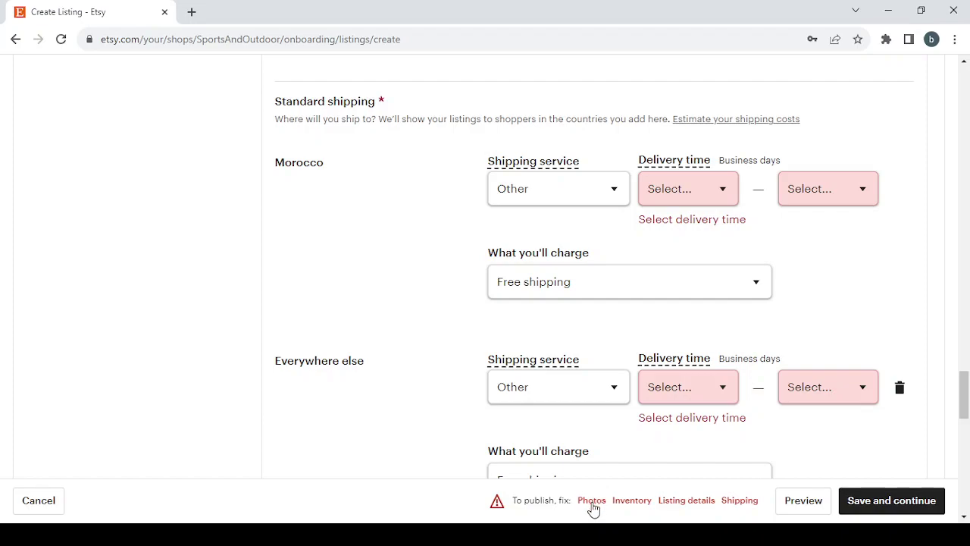
left_click(592, 503)
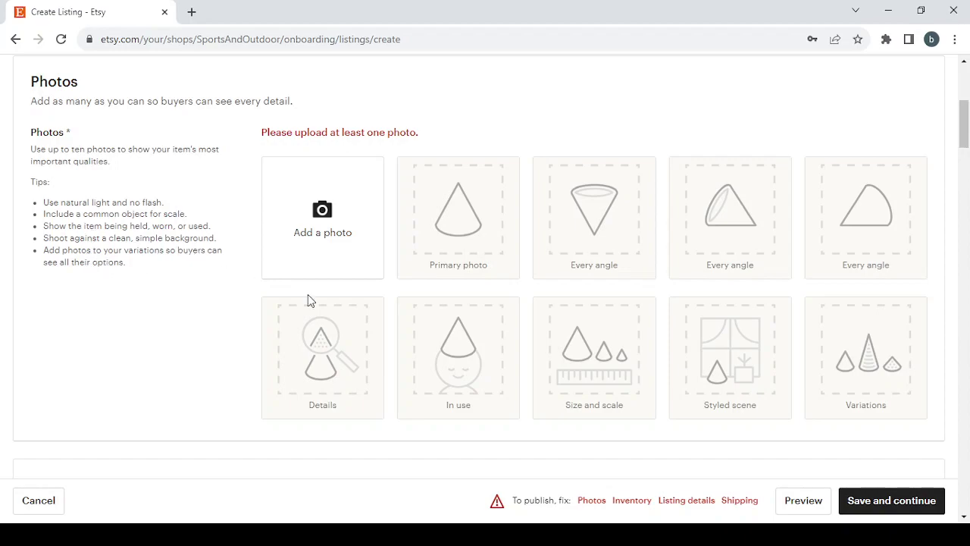
scroll(307, 295, "down", 2)
scroll(308, 300, "down", 3)
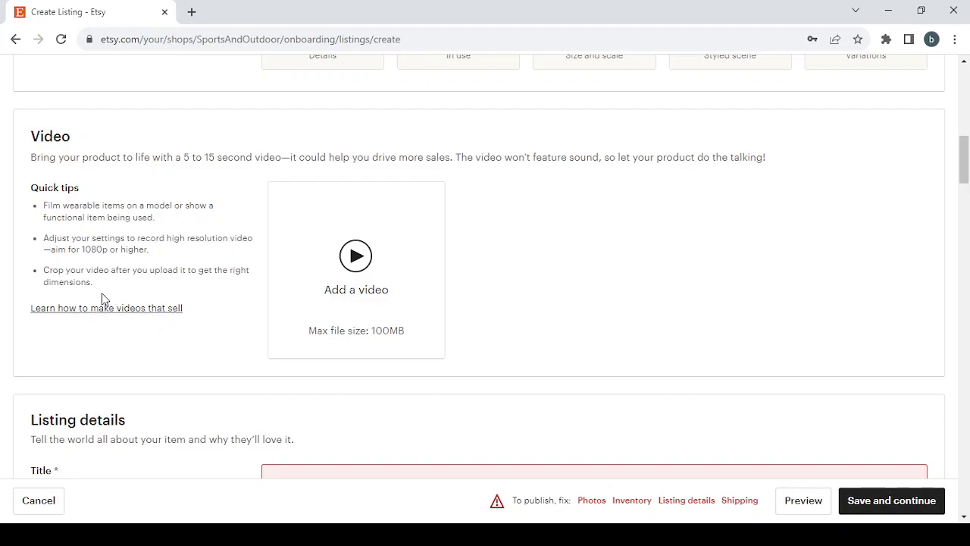
Enter "Sports & Outdoor" as the listing's title in the listing details
scroll(279, 327, "down", 4)
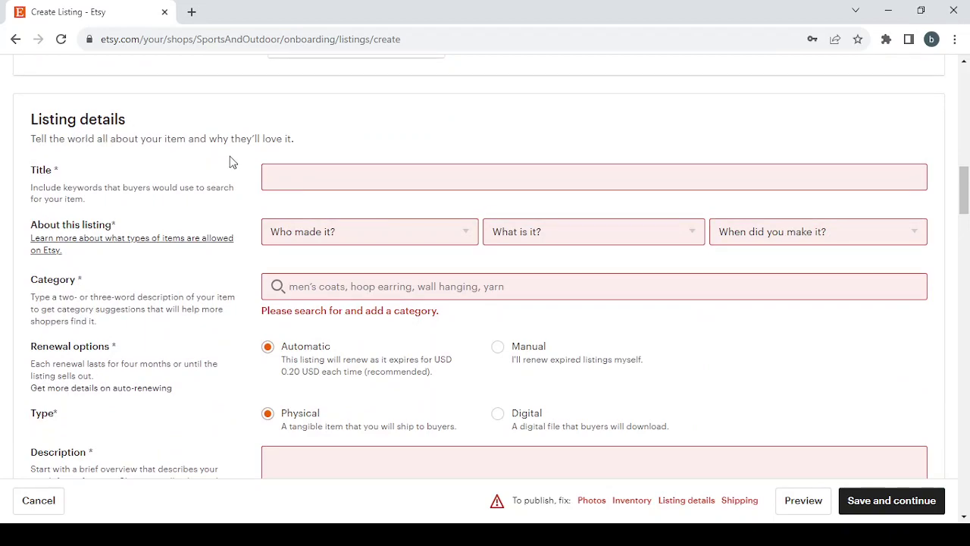
scroll(215, 151, "down", 1)
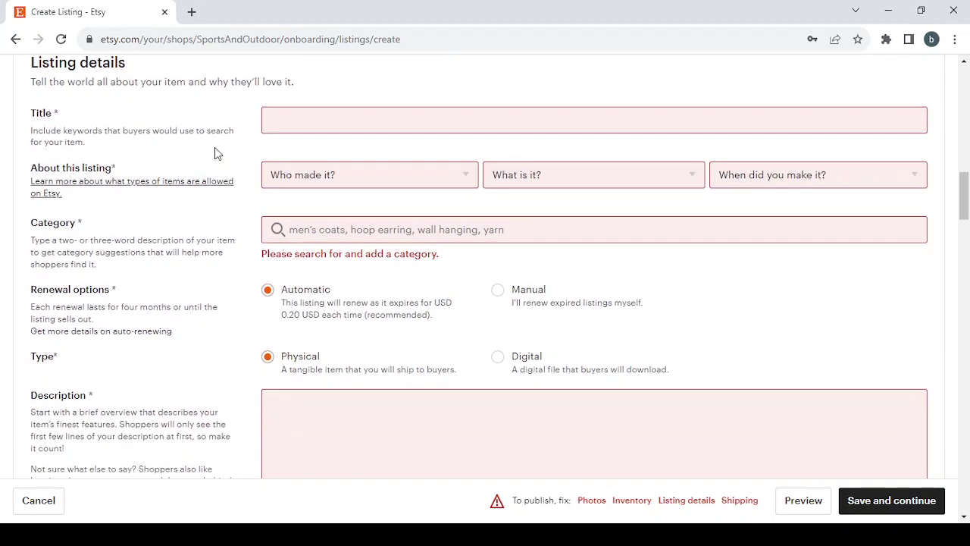
left_click(299, 120)
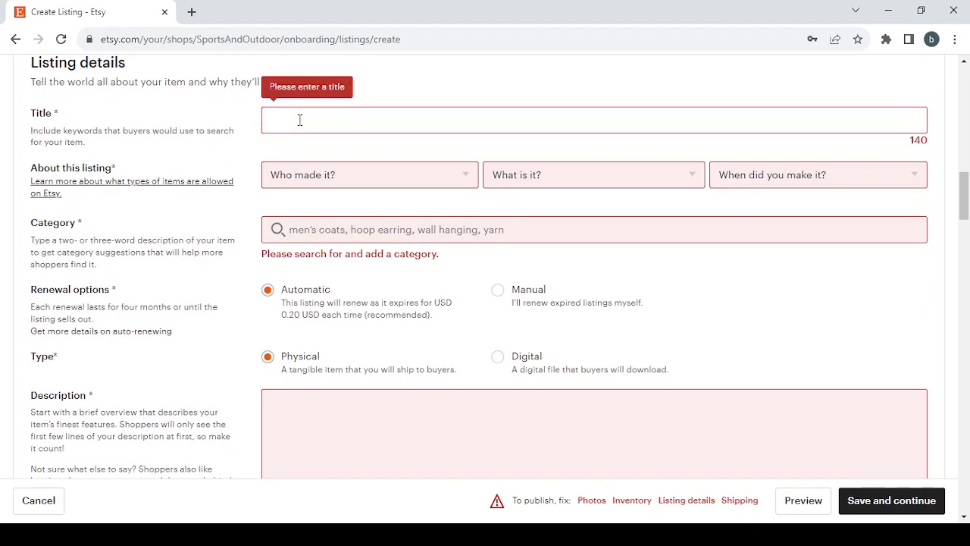
type("Sports & Outdoor")
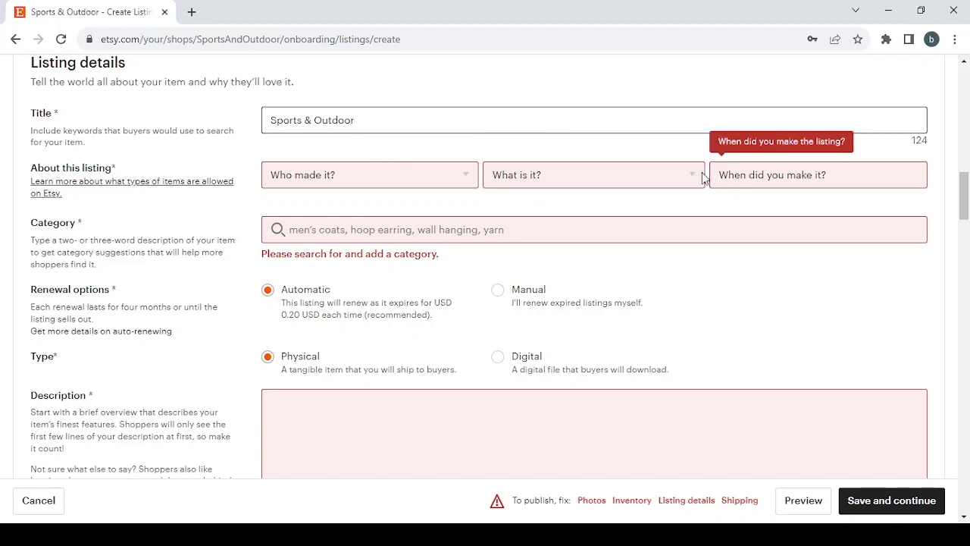
Describe the item's origin as made by "I did", "A finished product", made in "2020 - 2023"
left_click(381, 178)
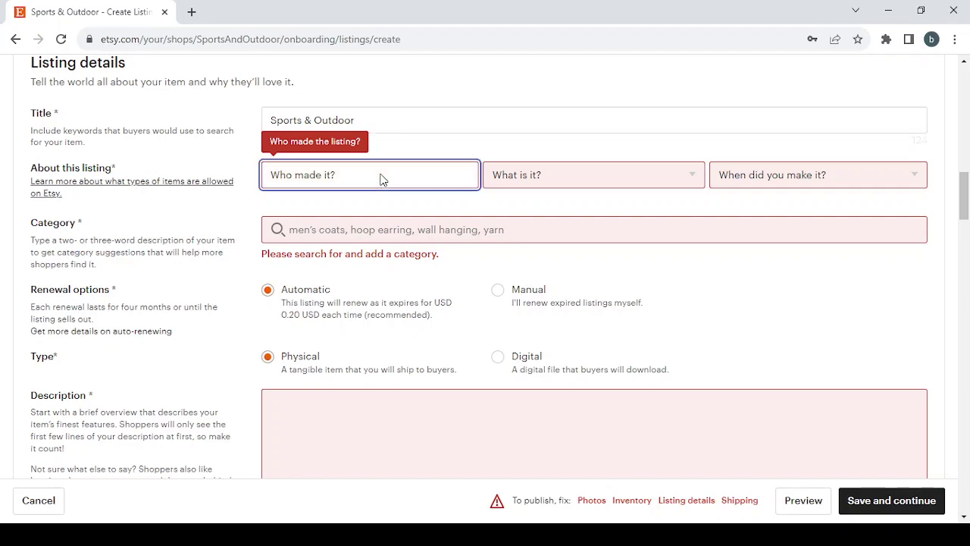
left_click(368, 225)
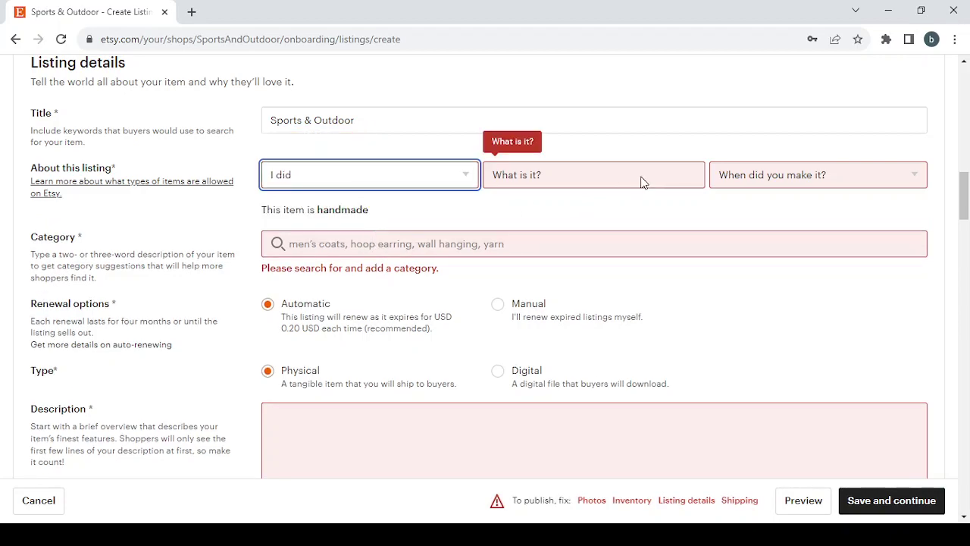
key("Tab")
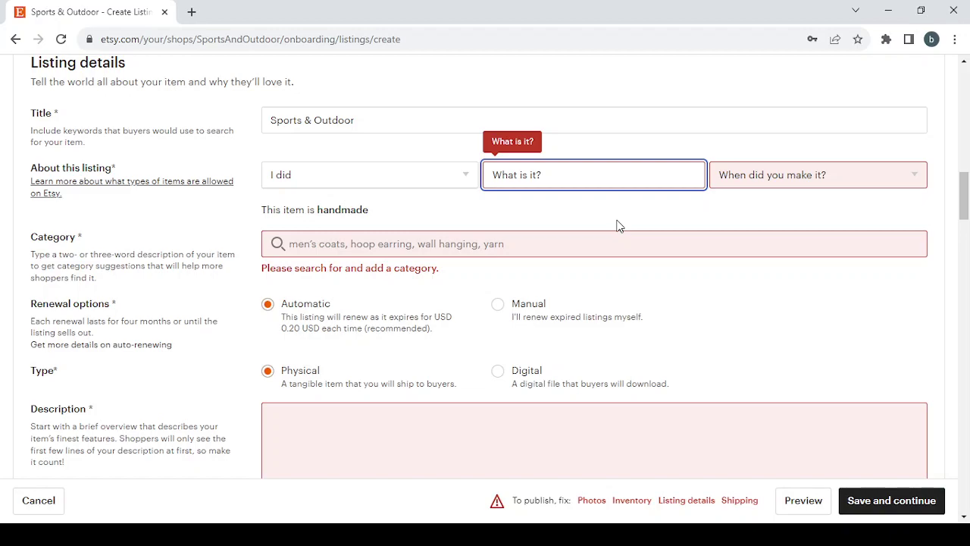
key("Down")
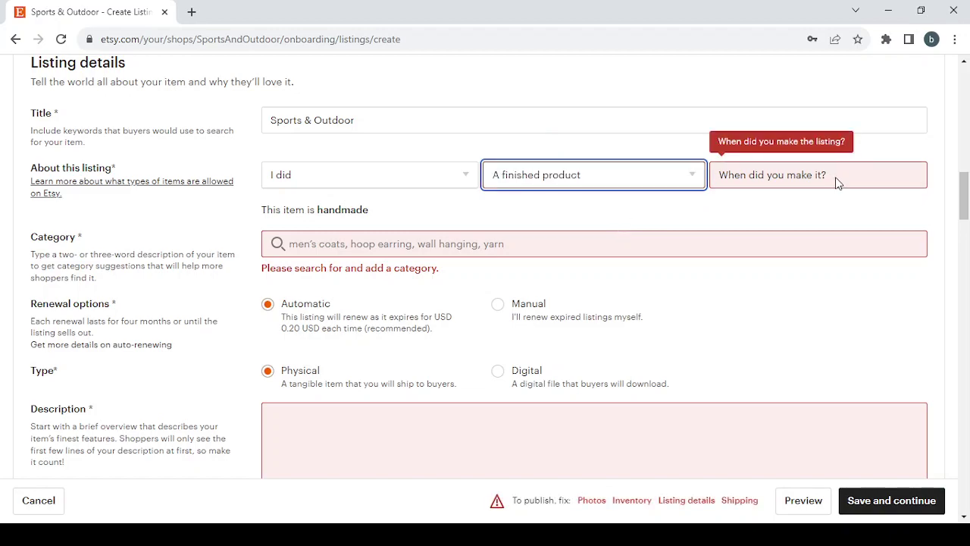
key("Tab")
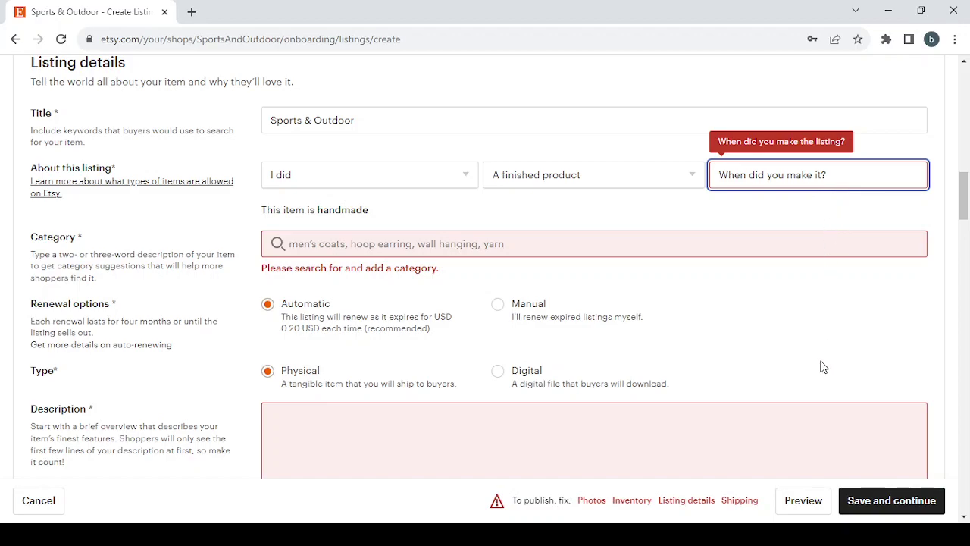
left_click(811, 247)
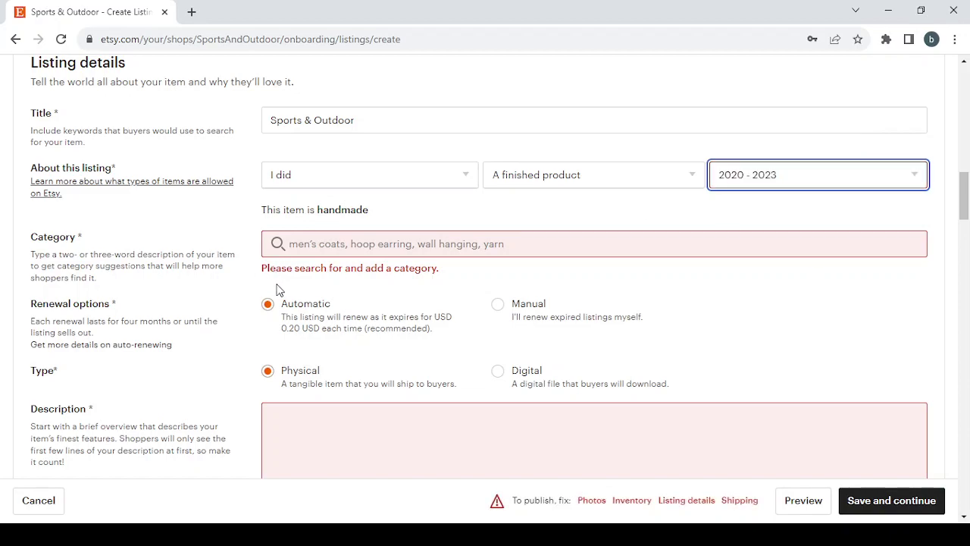
Search the categories for "Sports & Outdoor" and assign the Garden Decoration category to the listing
left_click(308, 248)
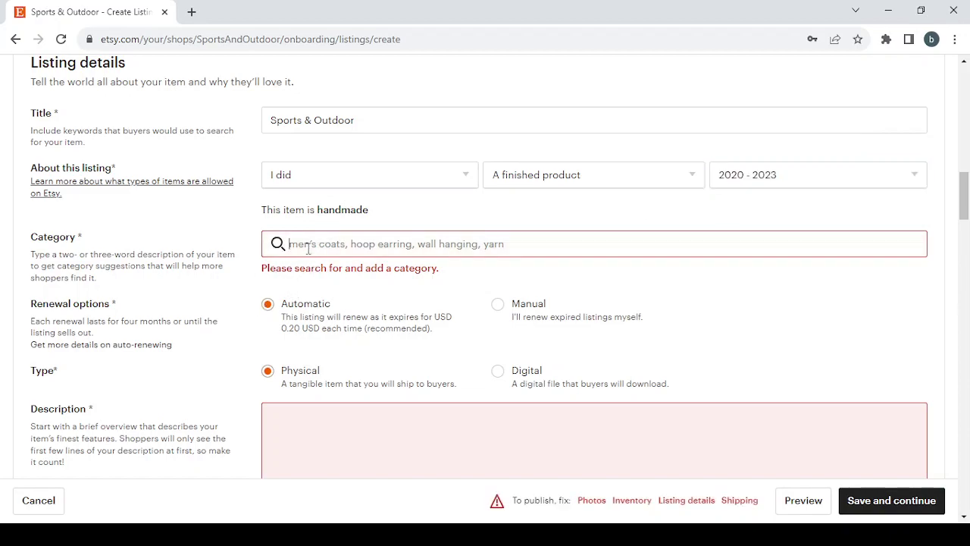
type("Sports & Outdoor")
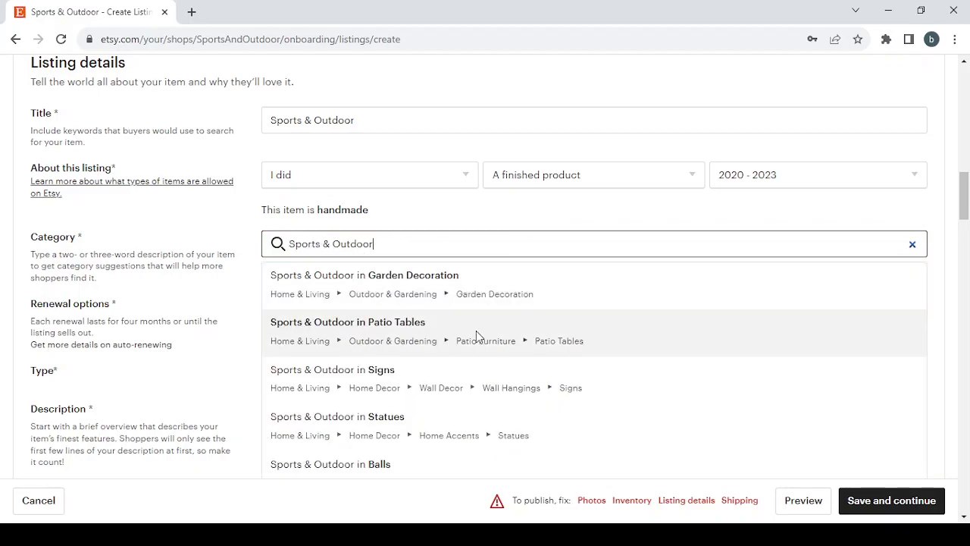
scroll(477, 332, "down", 2)
scroll(477, 331, "up", 1)
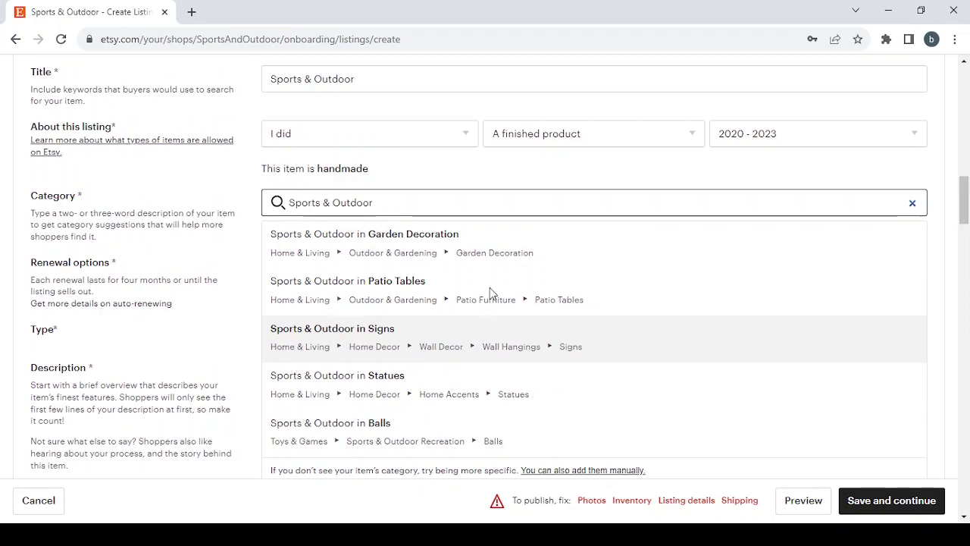
left_click(529, 251)
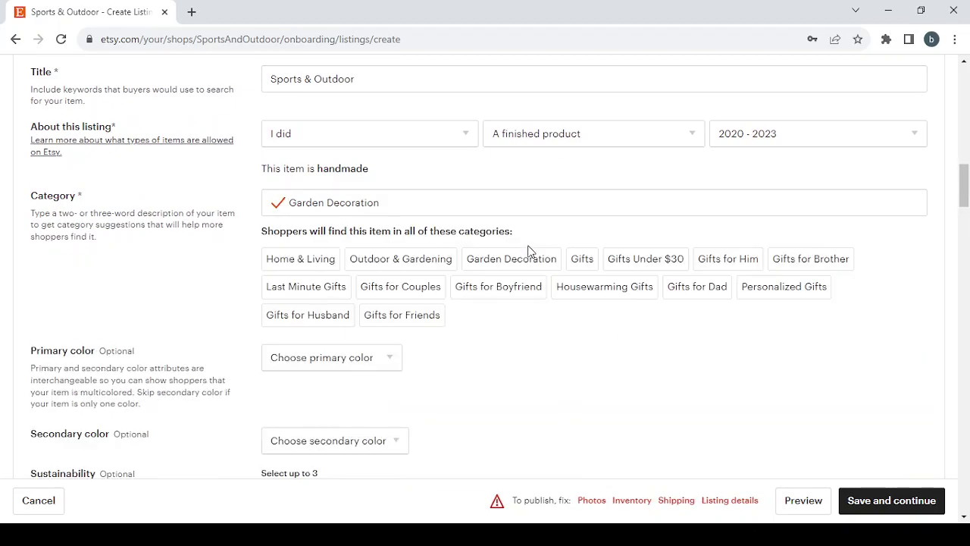
Set the item's primary color to Black and its secondary color to Brown
scroll(381, 304, "down", 2)
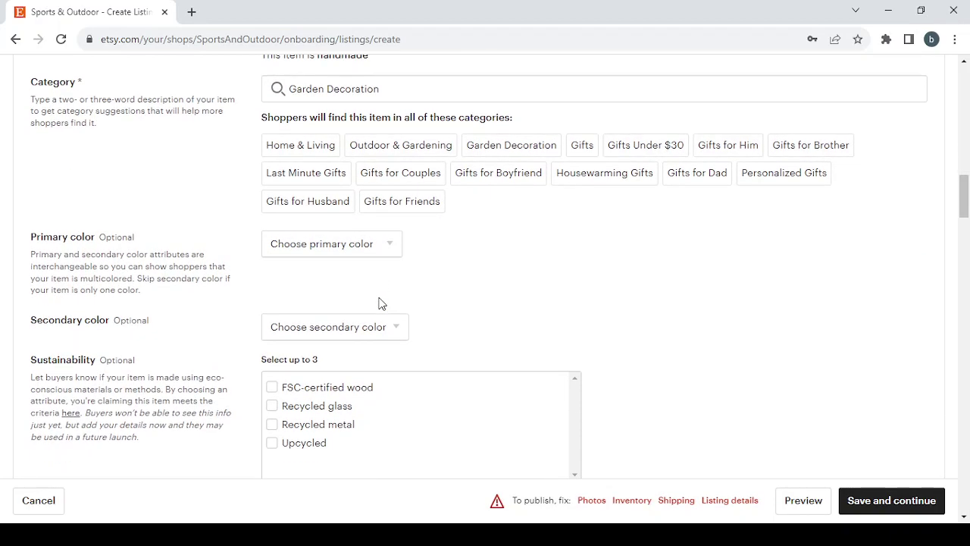
left_click(369, 235)
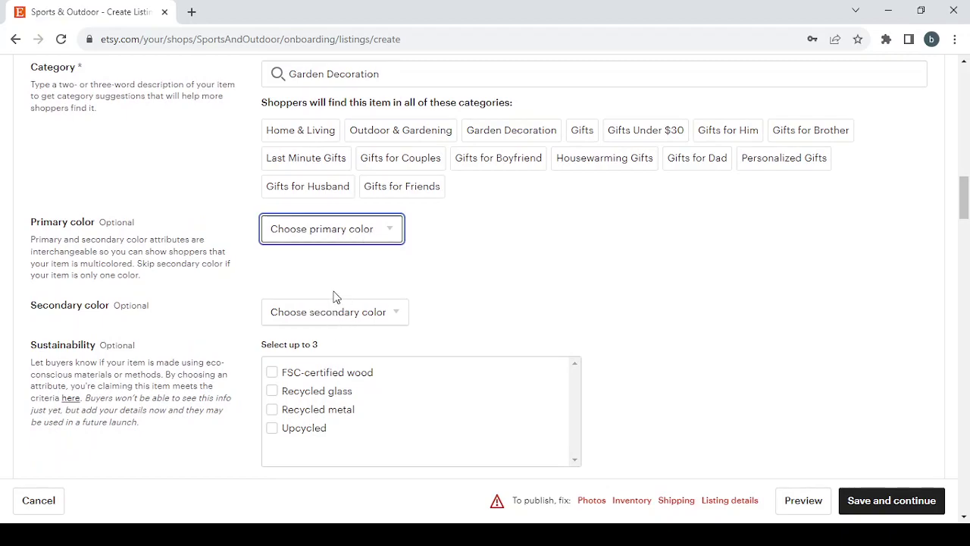
key("b")
scroll(411, 284, "down", 1)
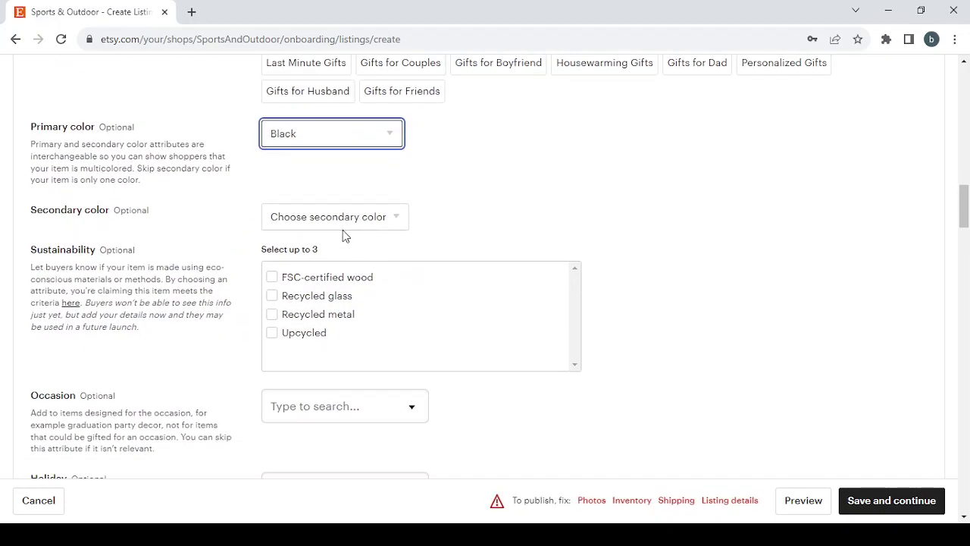
left_click(345, 227)
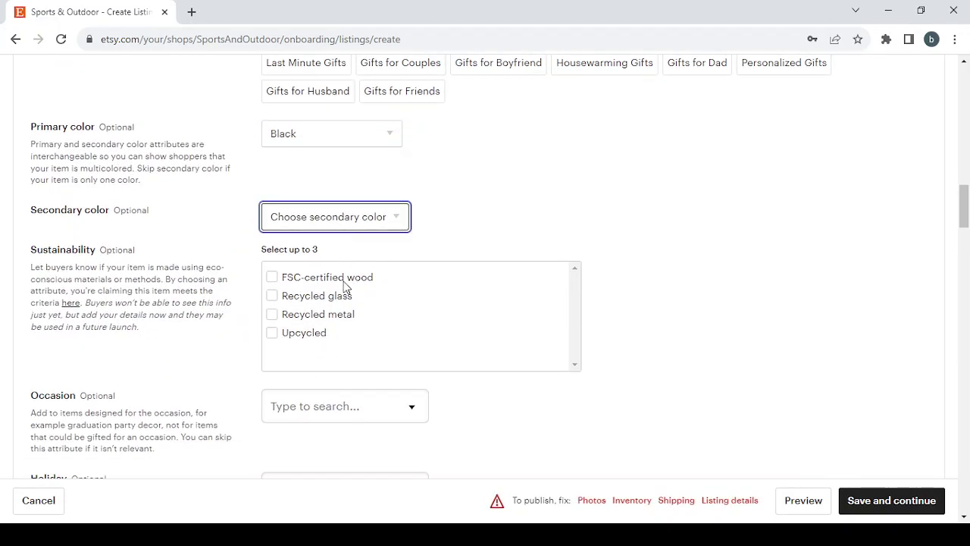
type("brown")
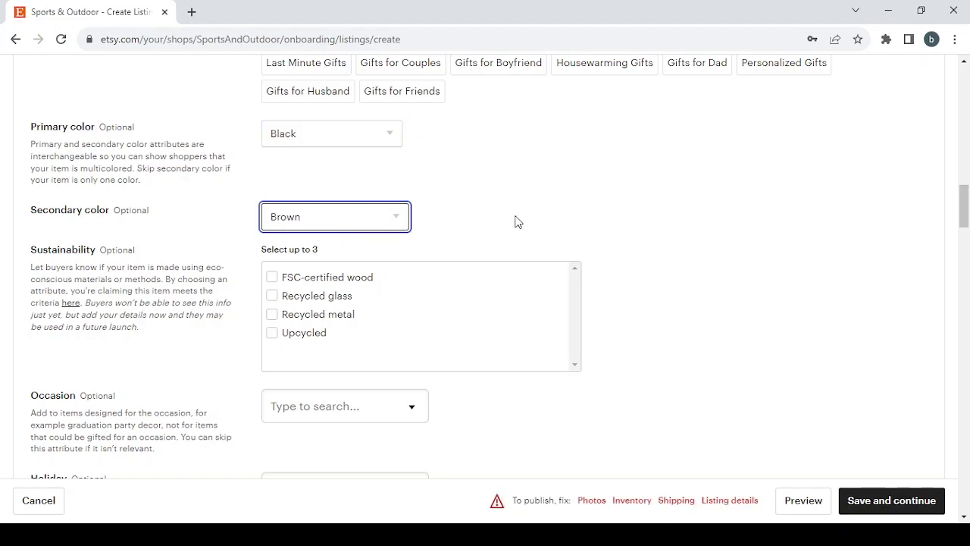
Select FSC-certified wood, Recycled glass and Recycled metal as the item's sustainability attributes
scroll(524, 219, "down", 1)
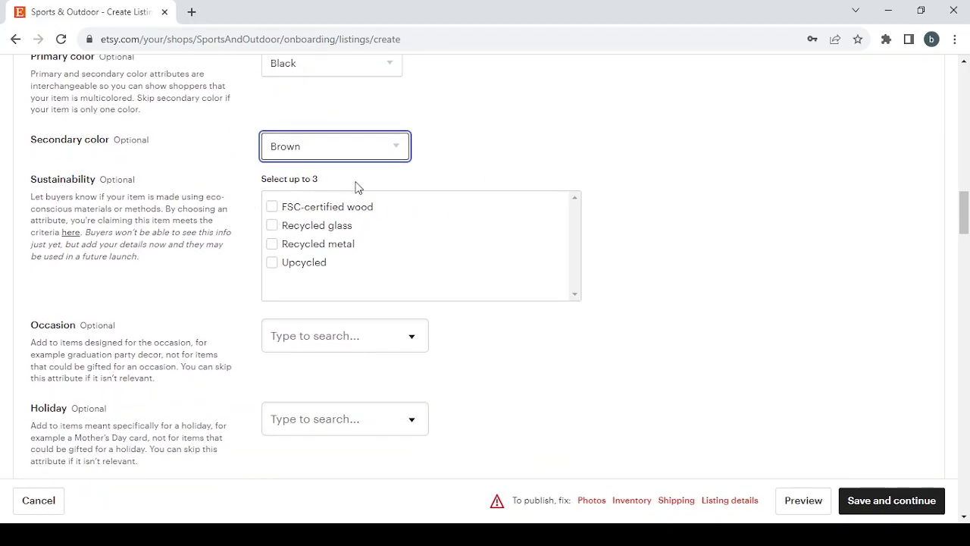
left_click(268, 206)
left_click(271, 208)
left_click(271, 226)
left_click(272, 244)
View the available Occasion and Holiday options for the item without choosing any
scroll(497, 262, "down", 2)
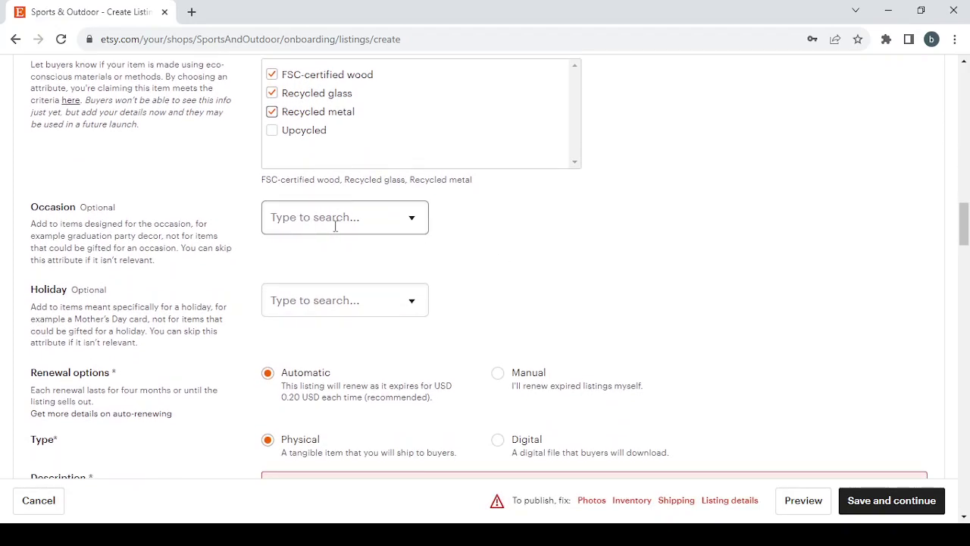
left_click(336, 225)
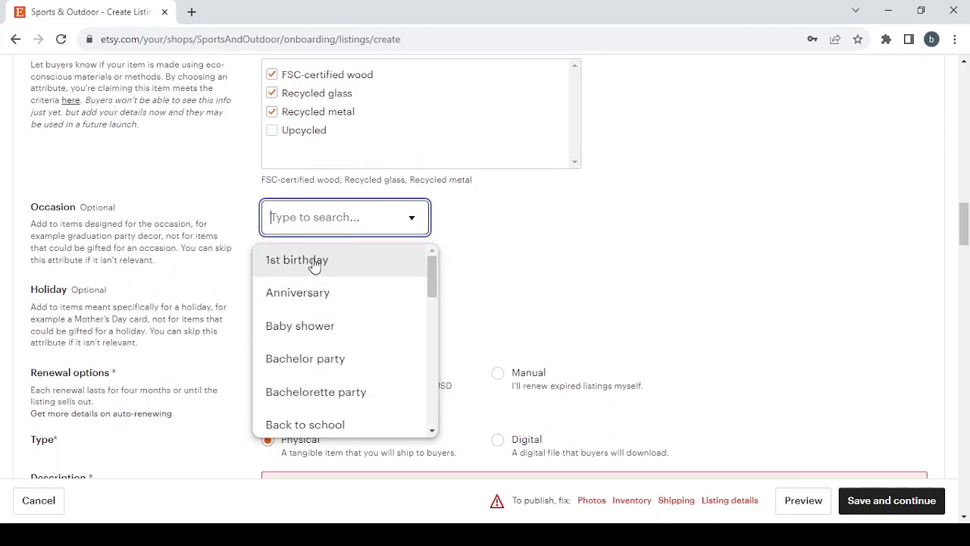
left_click(606, 268)
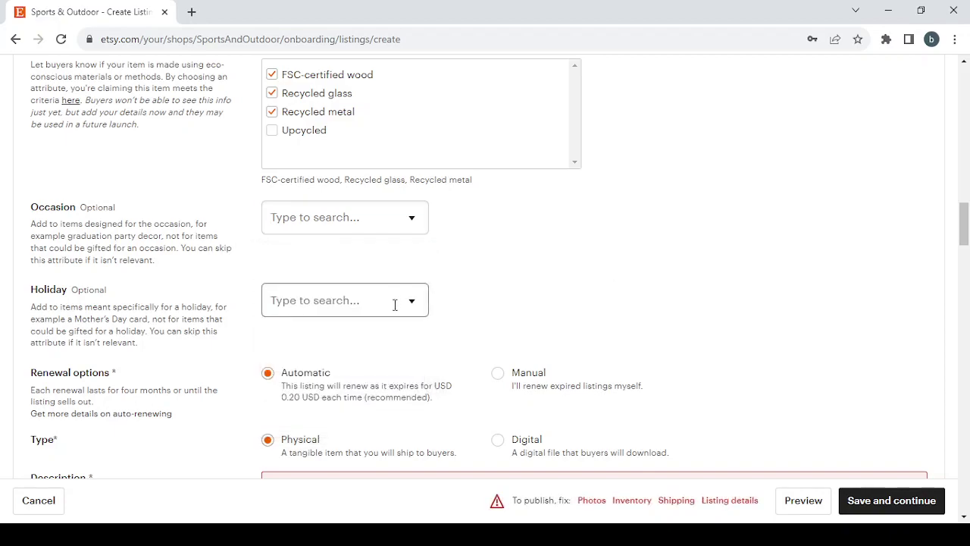
left_click(395, 304)
scroll(401, 299, "down", 1)
left_click(526, 226)
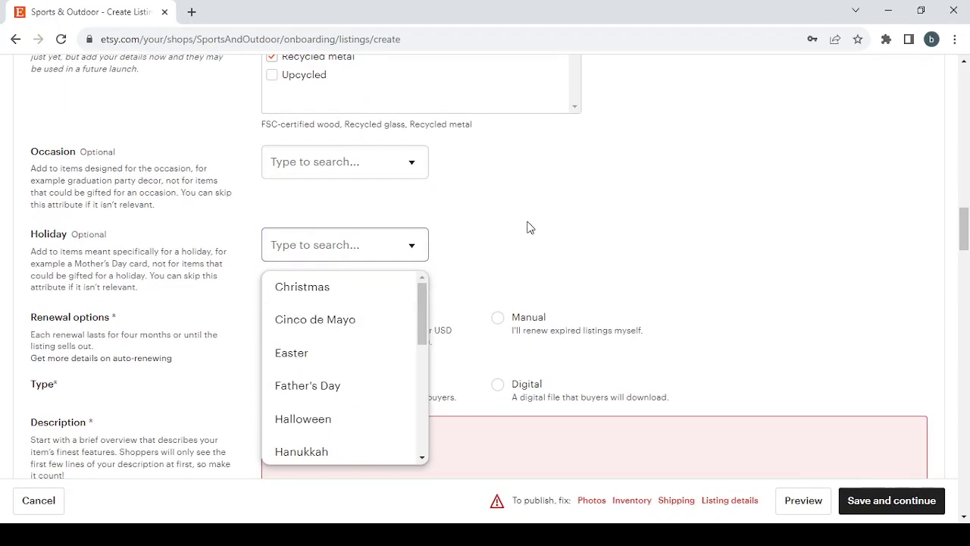
scroll(274, 335, "down", 1)
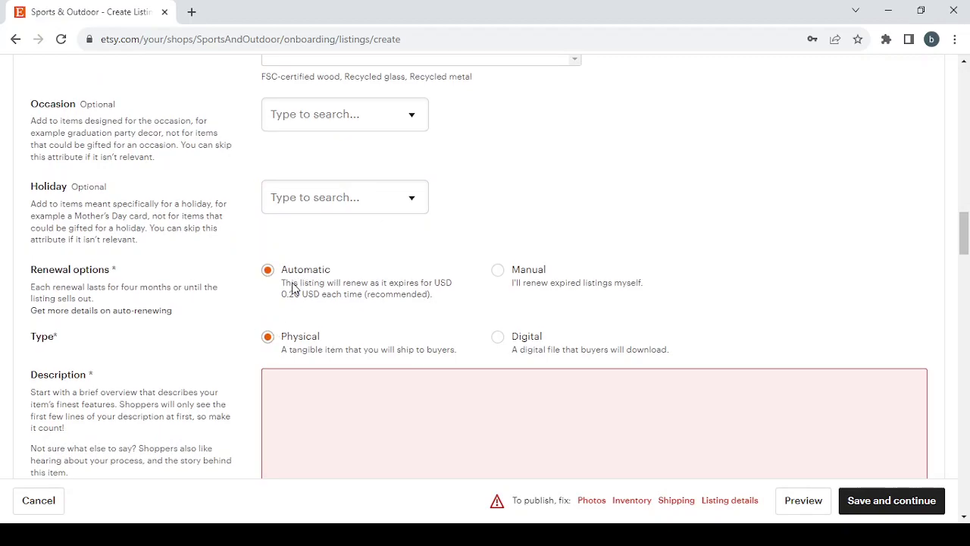
Set the listing's renewal option to Manual and activate the empty description field
left_click(499, 275)
scroll(427, 348, "down", 2)
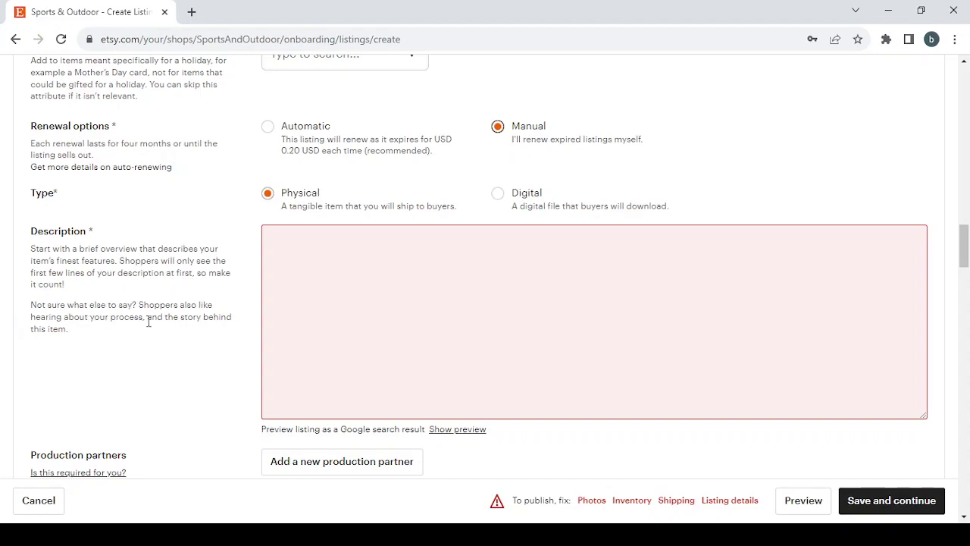
left_click(326, 303)
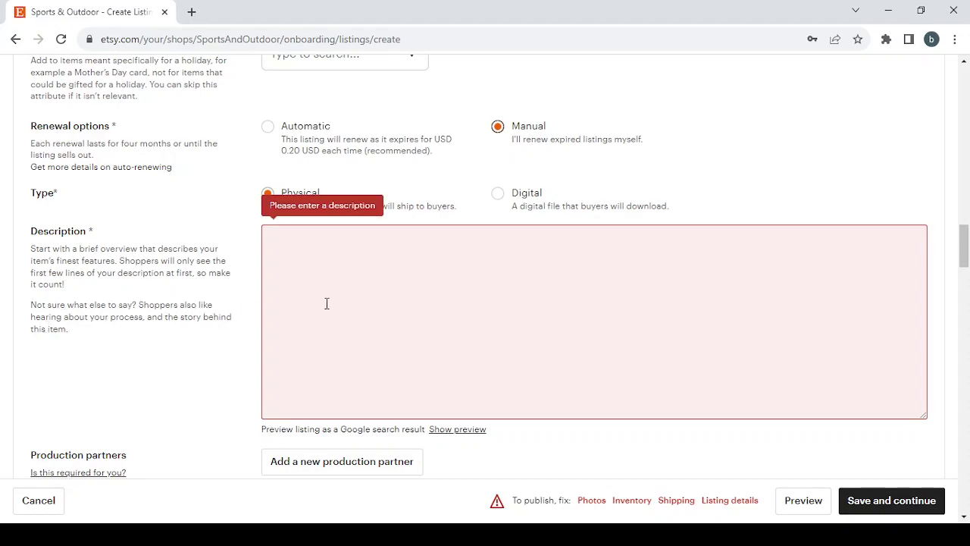
Open the form for adding a new production partner, view its fields, and close it without adding one
scroll(327, 303, "down", 5)
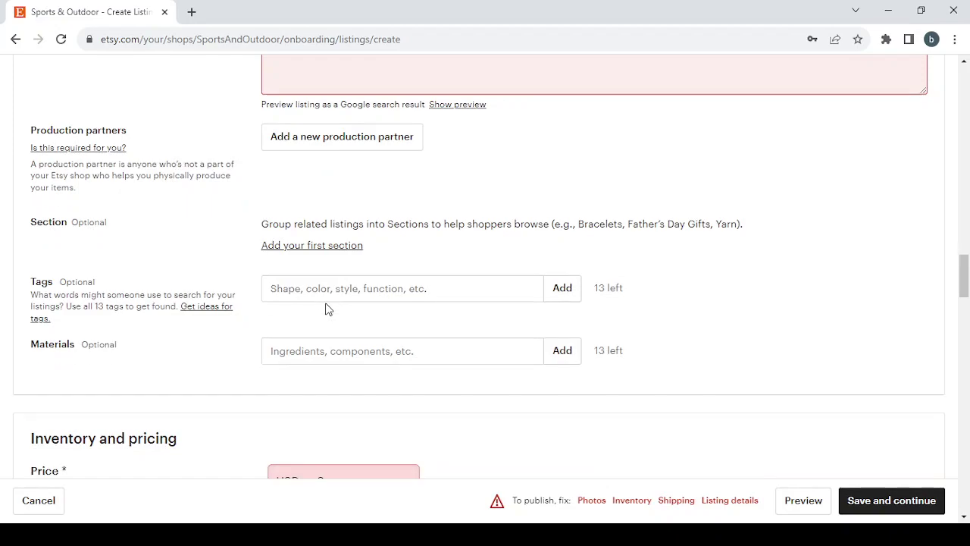
left_click(370, 152)
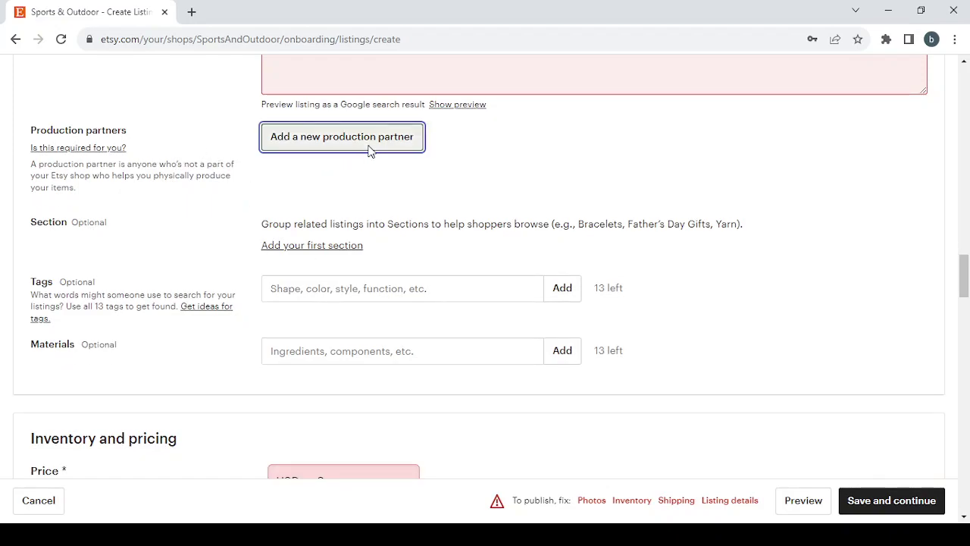
scroll(524, 256, "down", 3)
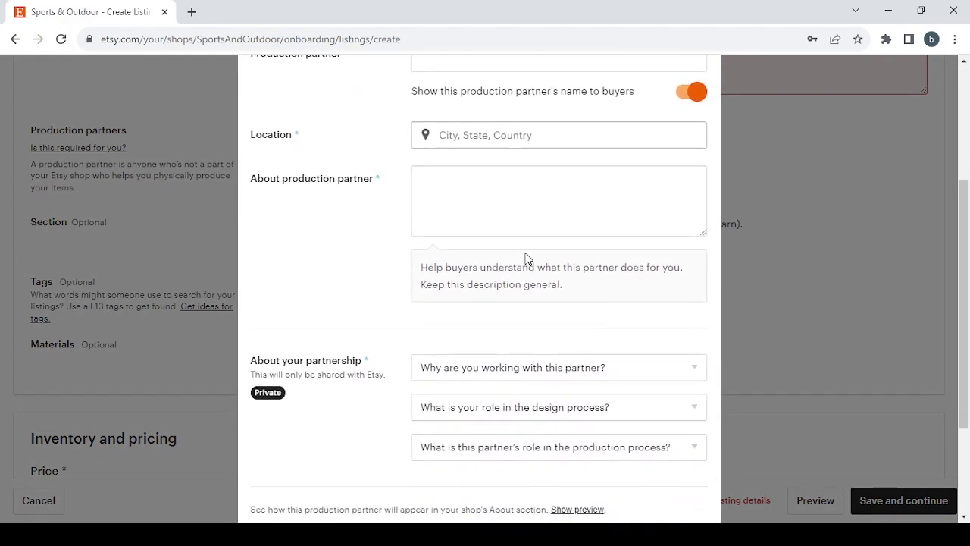
scroll(523, 256, "up", 4)
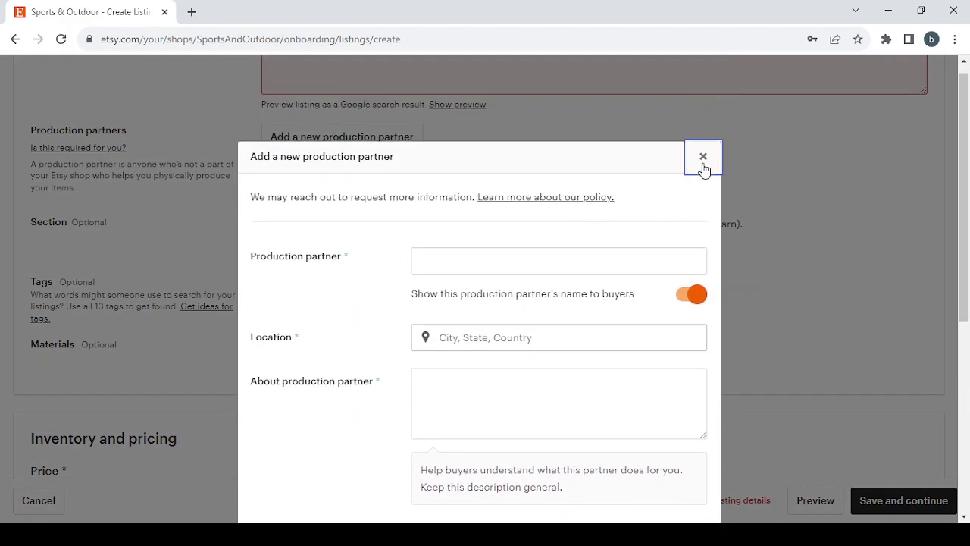
left_click(703, 157)
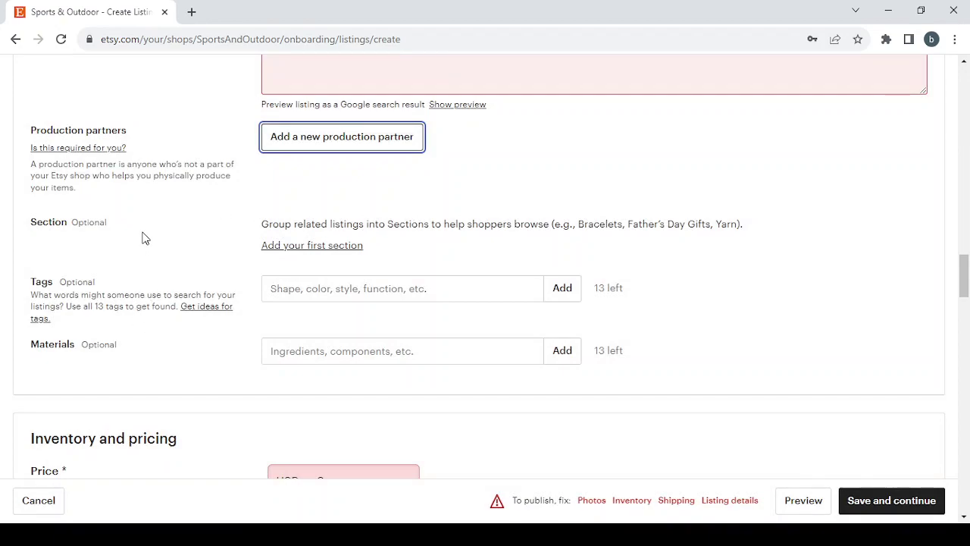
Set the processing time in the listing's shipping options to 5-7 days
scroll(142, 237, "down", 4)
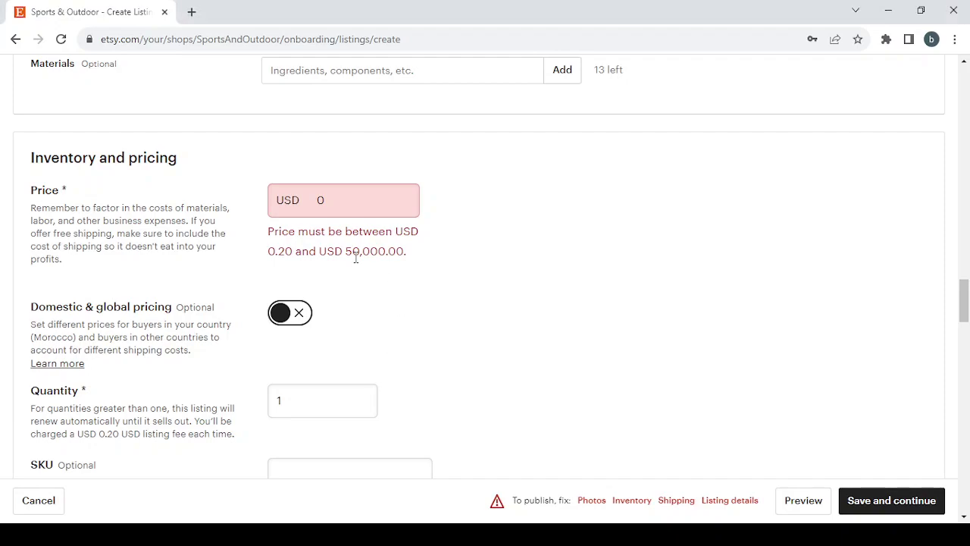
scroll(645, 316, "down", 5)
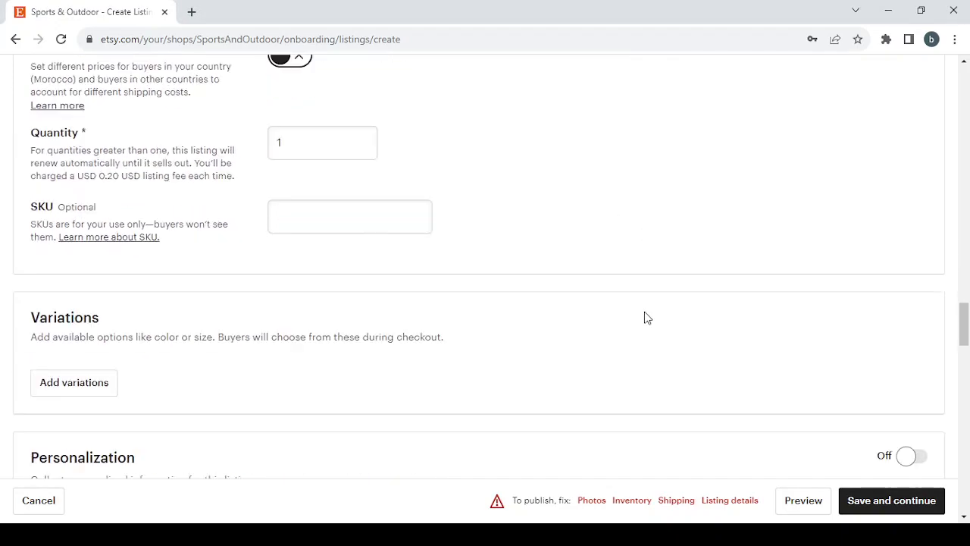
scroll(644, 316, "down", 6)
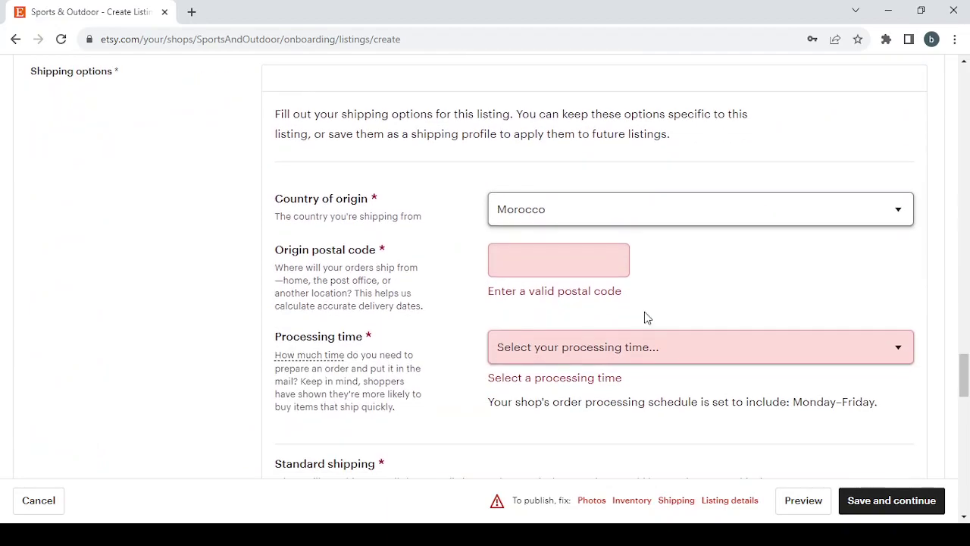
scroll(518, 264, "down", 1)
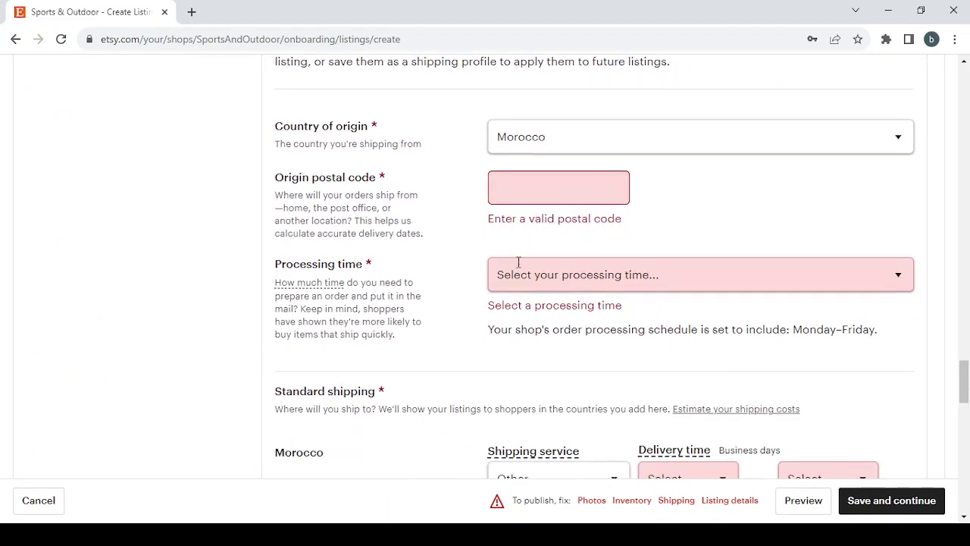
scroll(518, 265, "down", 1)
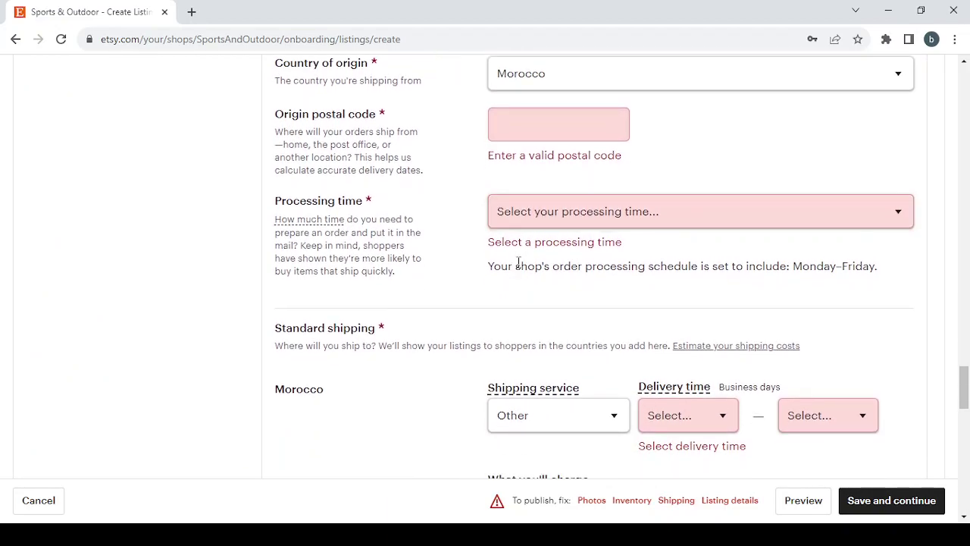
left_click(630, 231)
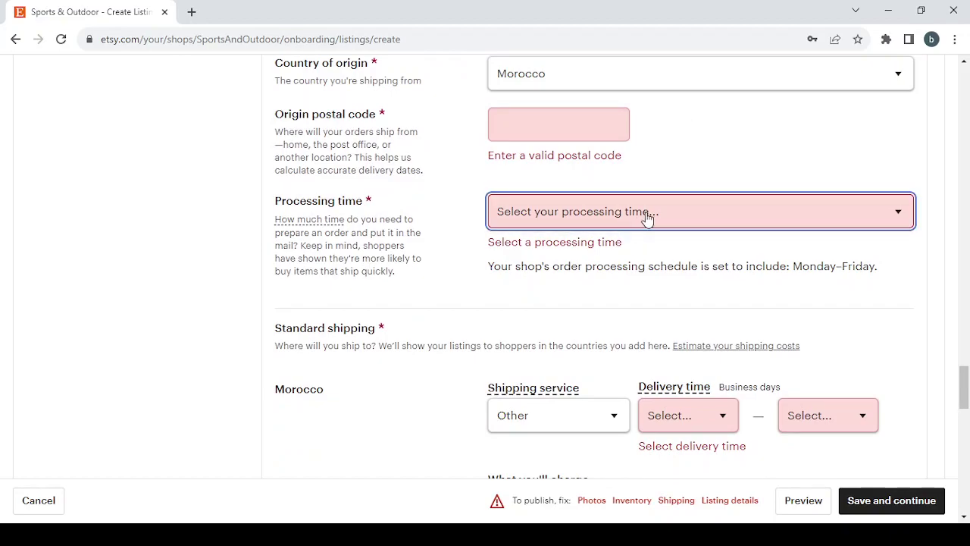
left_click(564, 312)
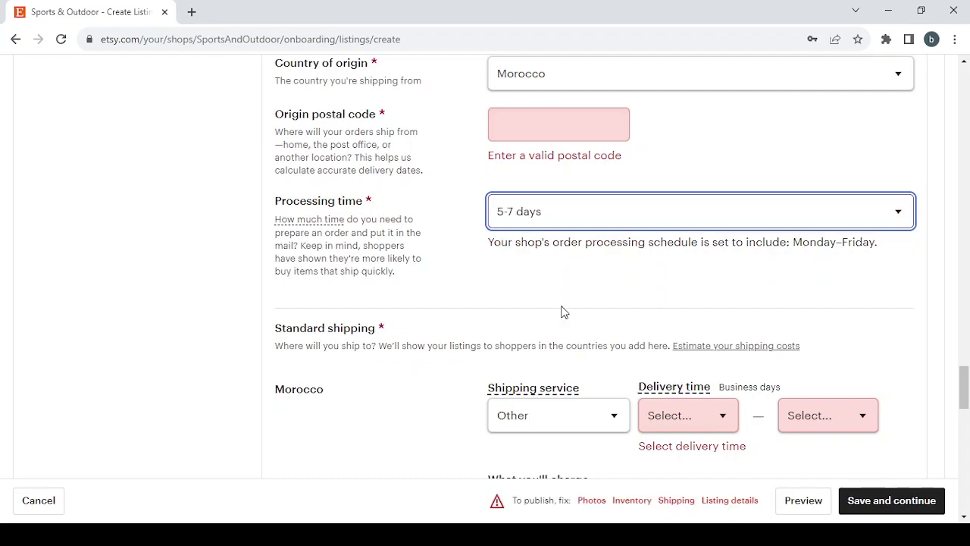
Review the rest of the listing form down to the suggested returns and exchanges policy
scroll(564, 313, "down", 7)
scroll(564, 313, "down", 8)
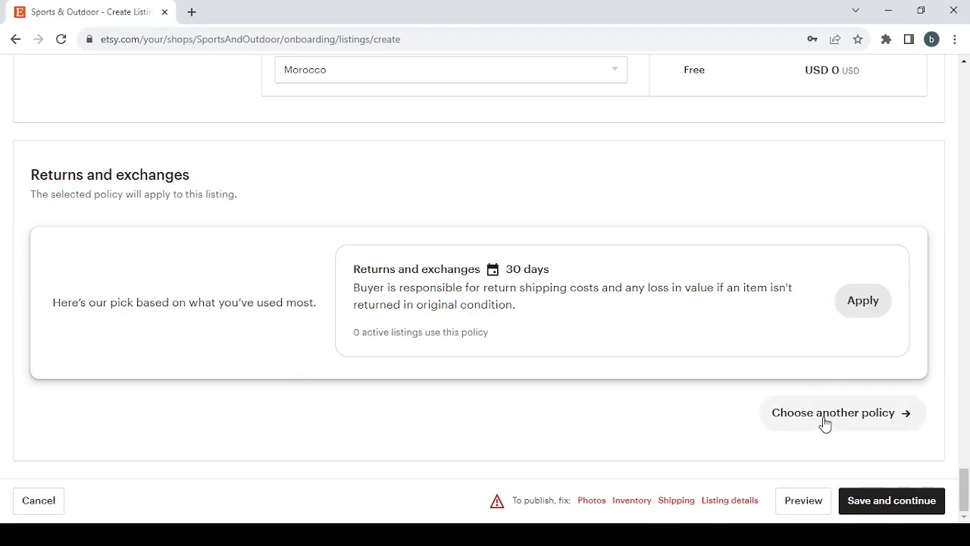
left_click(376, 534)
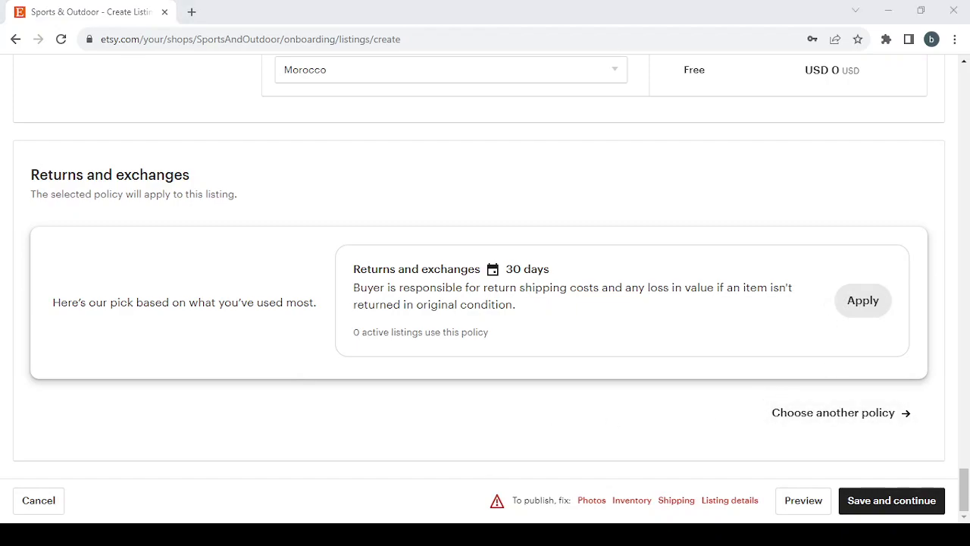